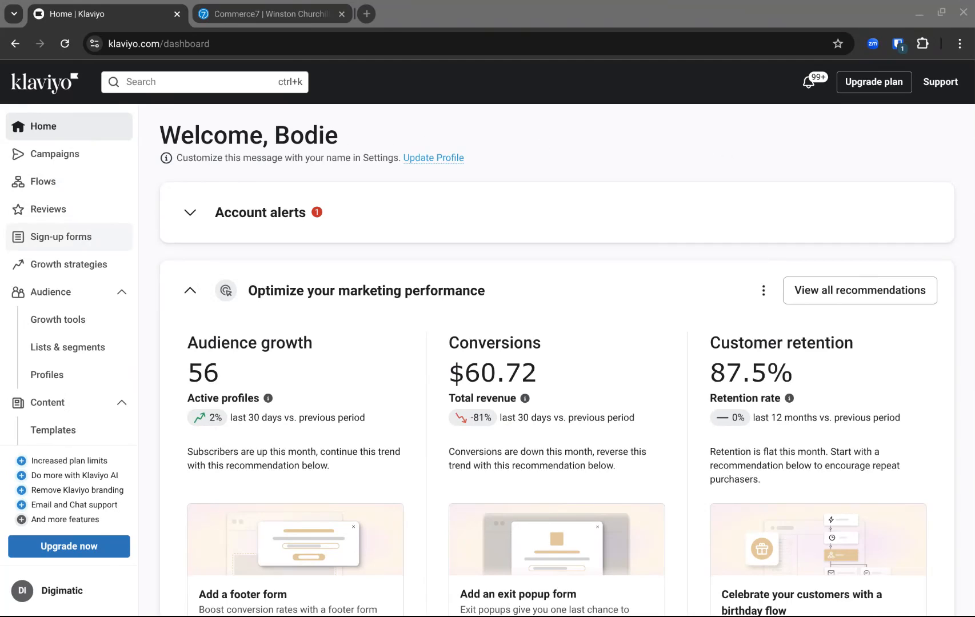
scroll(71, 303, down, 2)
click(66, 320)
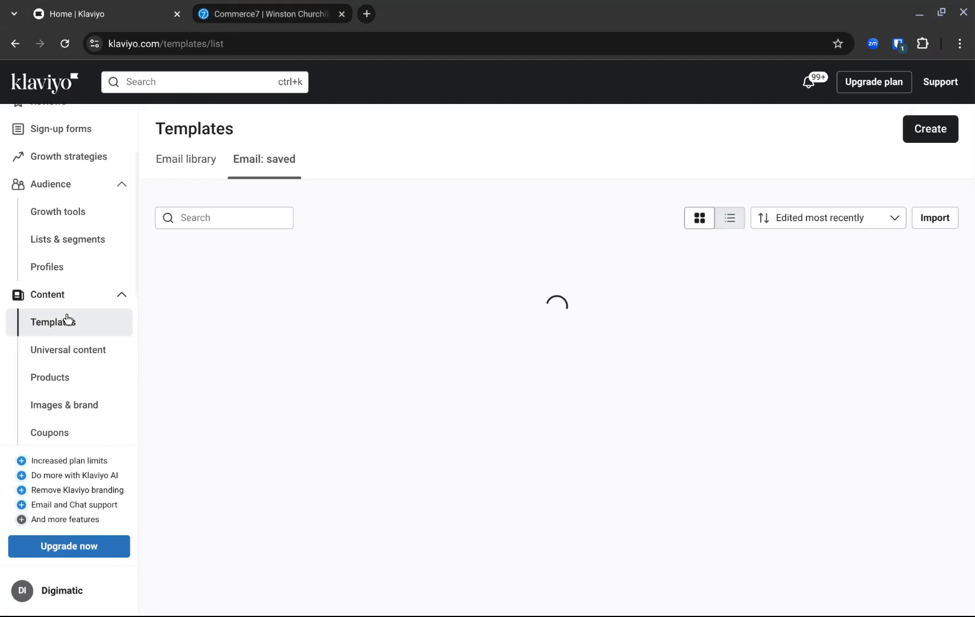
click(388, 597)
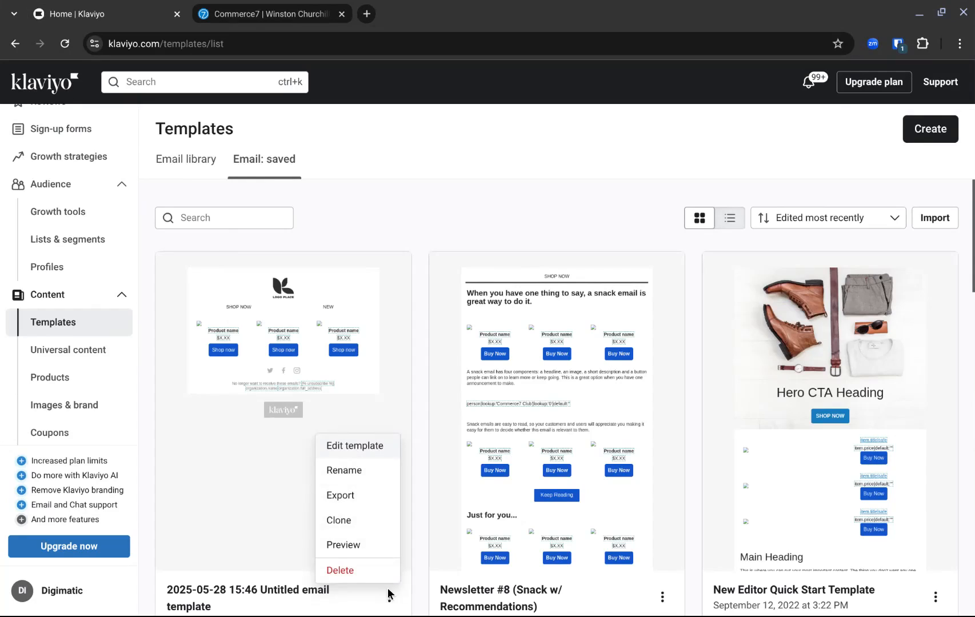
click(357, 446)
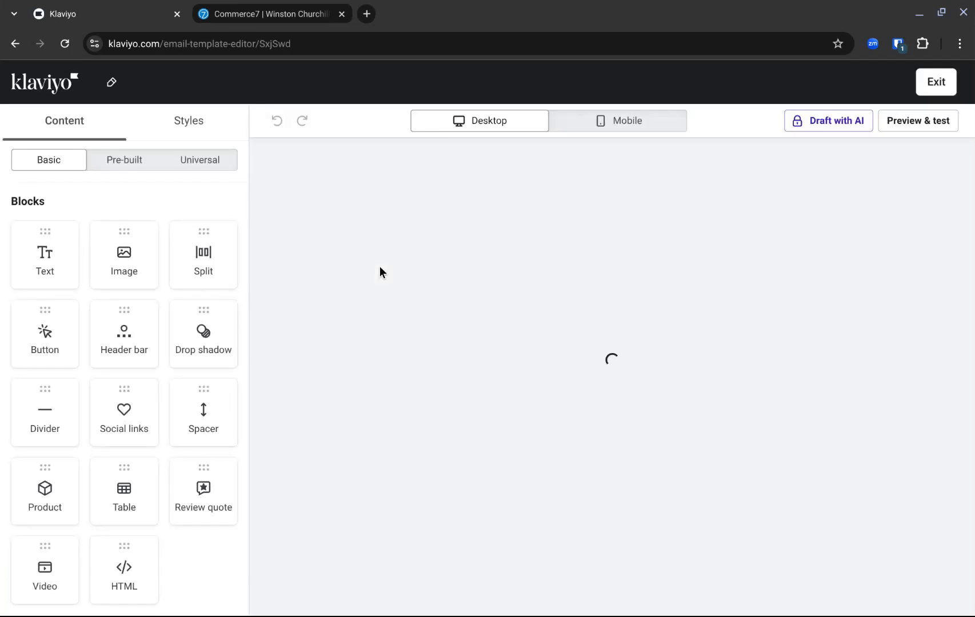
click(405, 267)
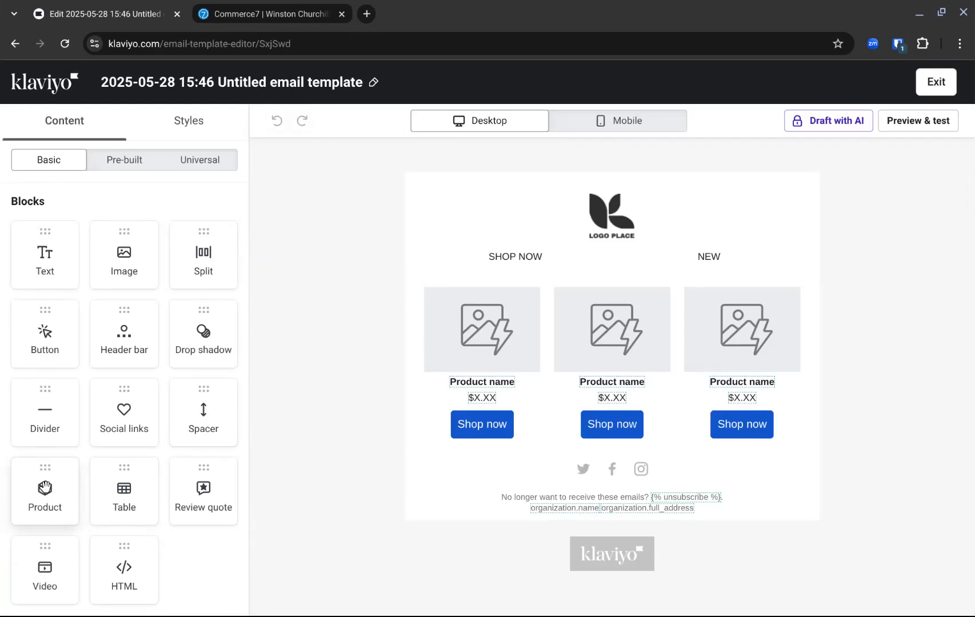
Switch the email's existing product block to static selection and open the catalog product browser.
drag(44, 491, 319, 423)
click(532, 319)
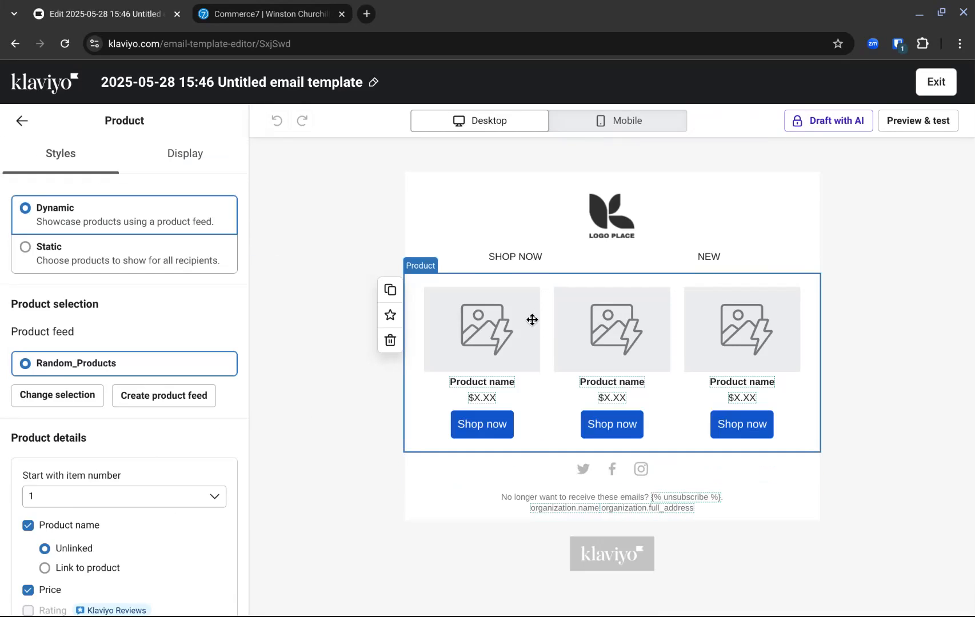
click(152, 253)
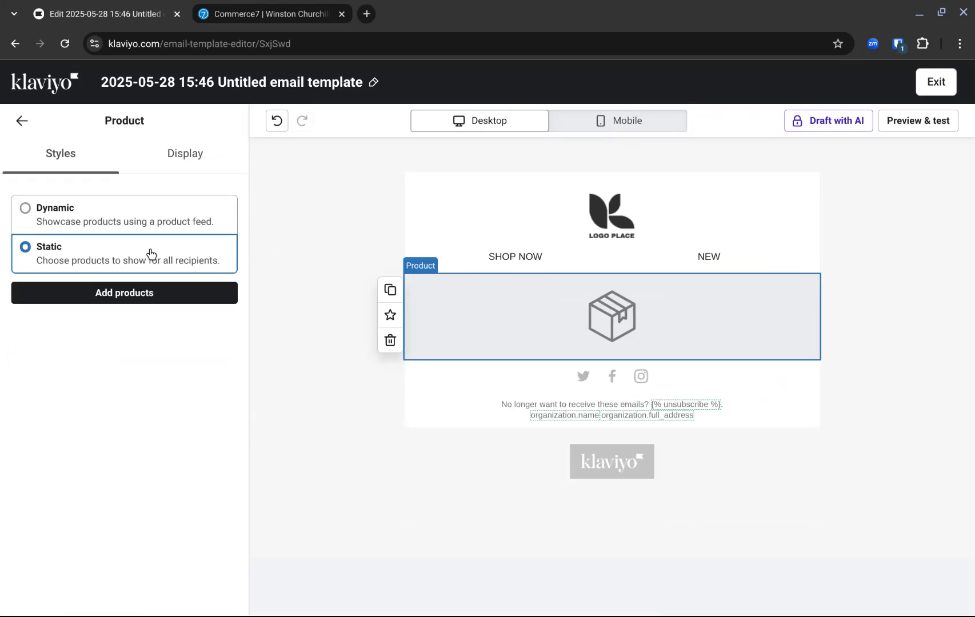
click(126, 299)
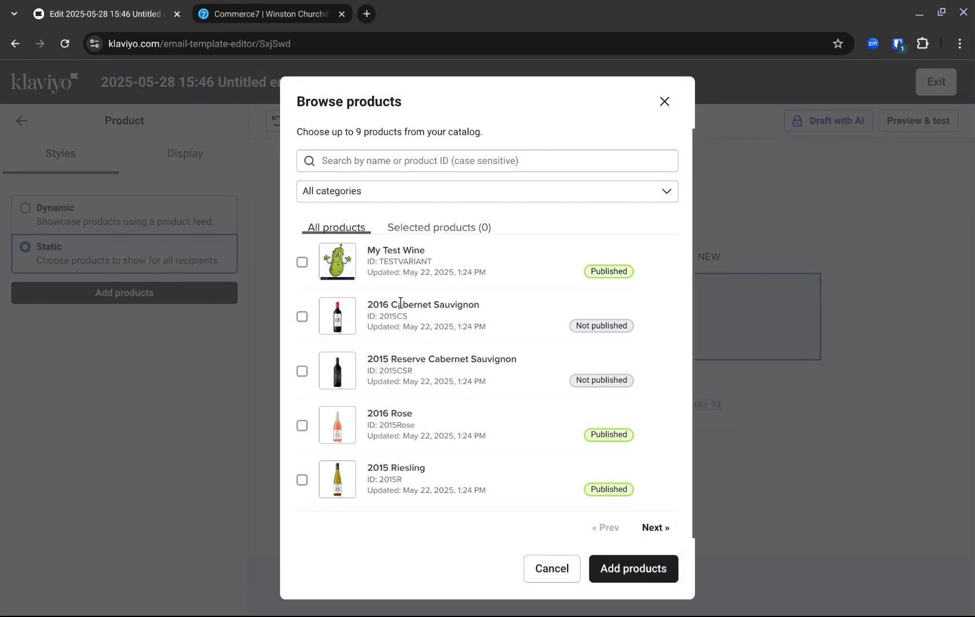
Page through the catalog products and filter them by the White category.
click(649, 529)
click(409, 197)
scroll(406, 324, down, 3)
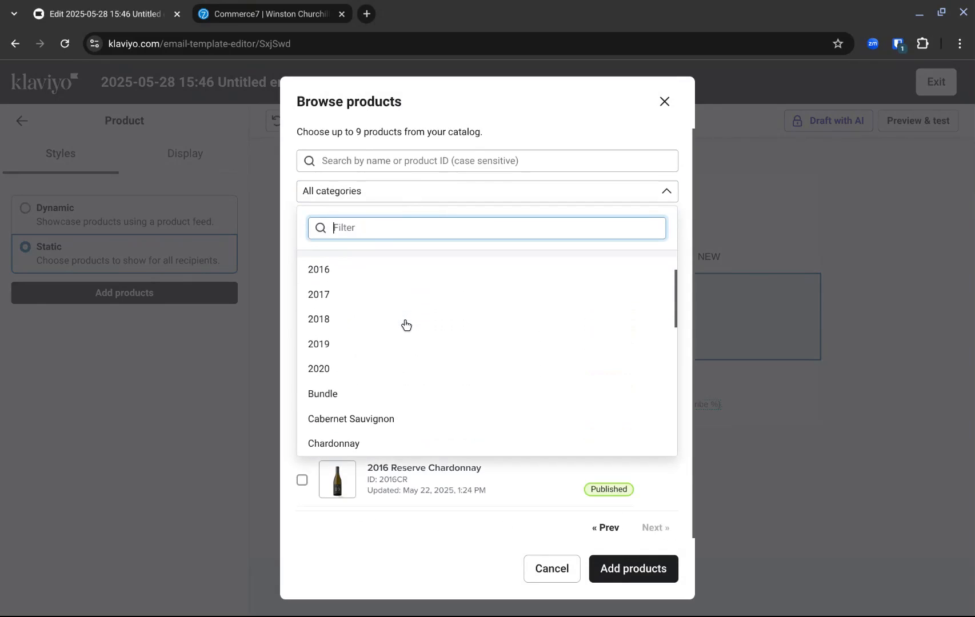
scroll(406, 325, down, 4)
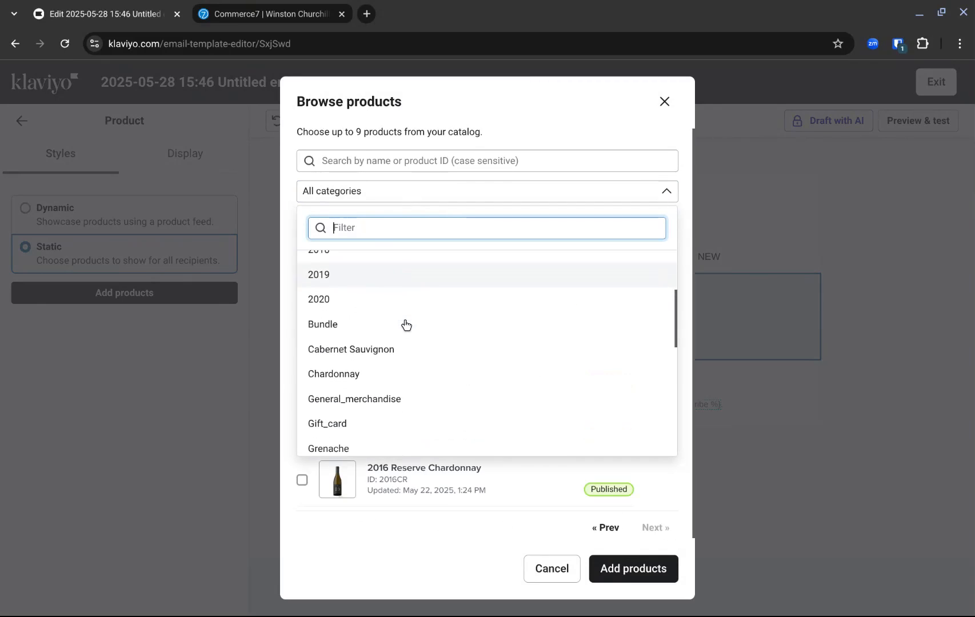
scroll(454, 317, down, 8)
scroll(440, 317, down, 2)
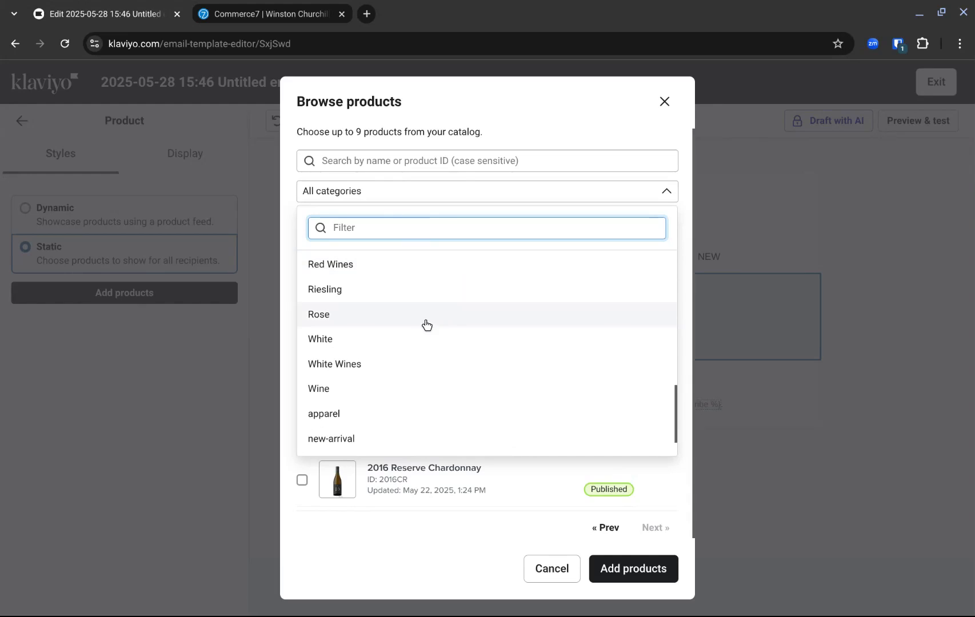
click(388, 338)
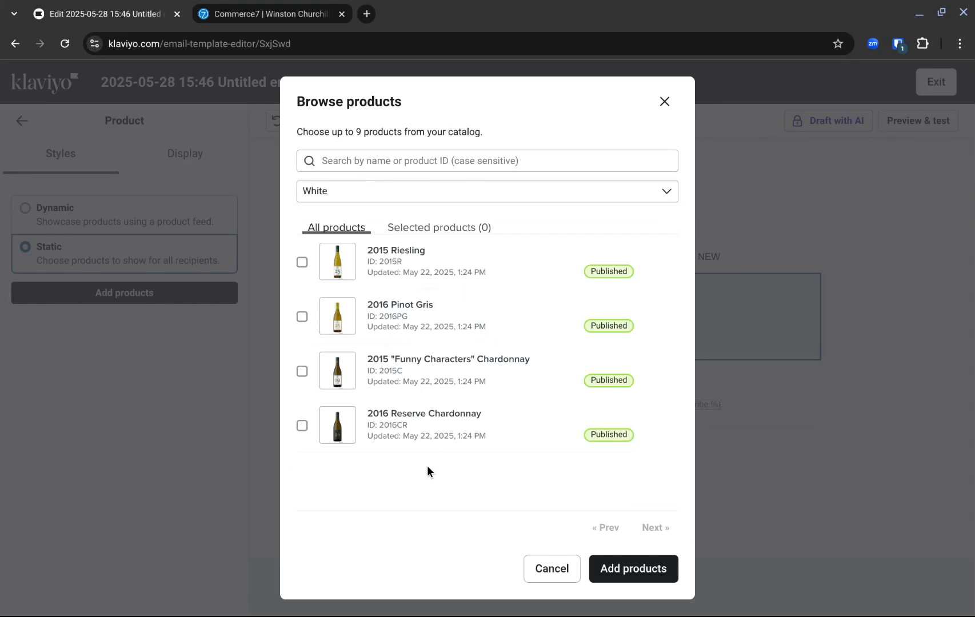
Select 2016 Pinot Gris and 2015 "Funny Characters" Chardonnay, cancel the selection, and return the product block to Dynamic.
click(302, 371)
click(302, 316)
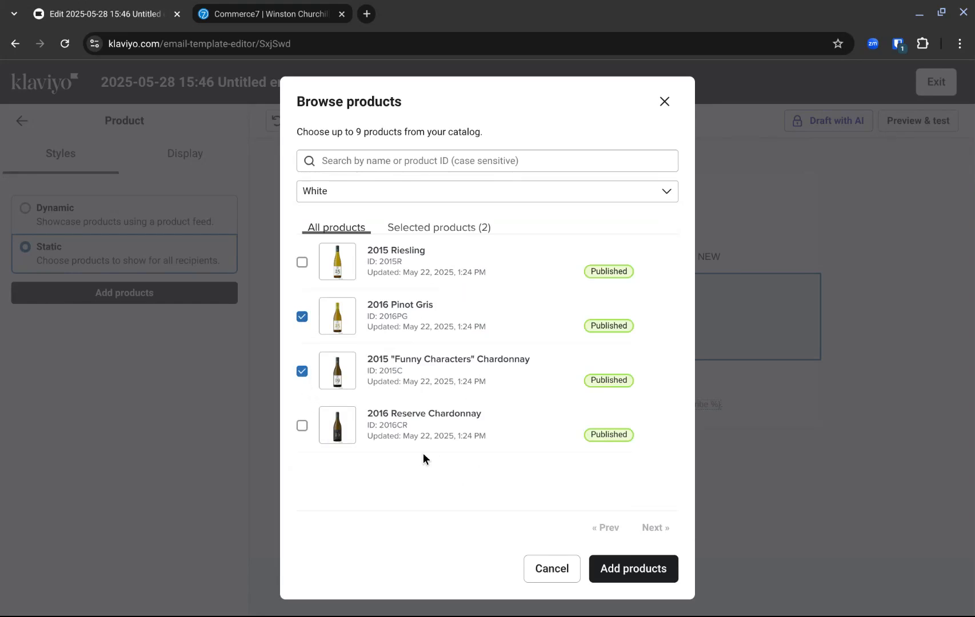
click(559, 570)
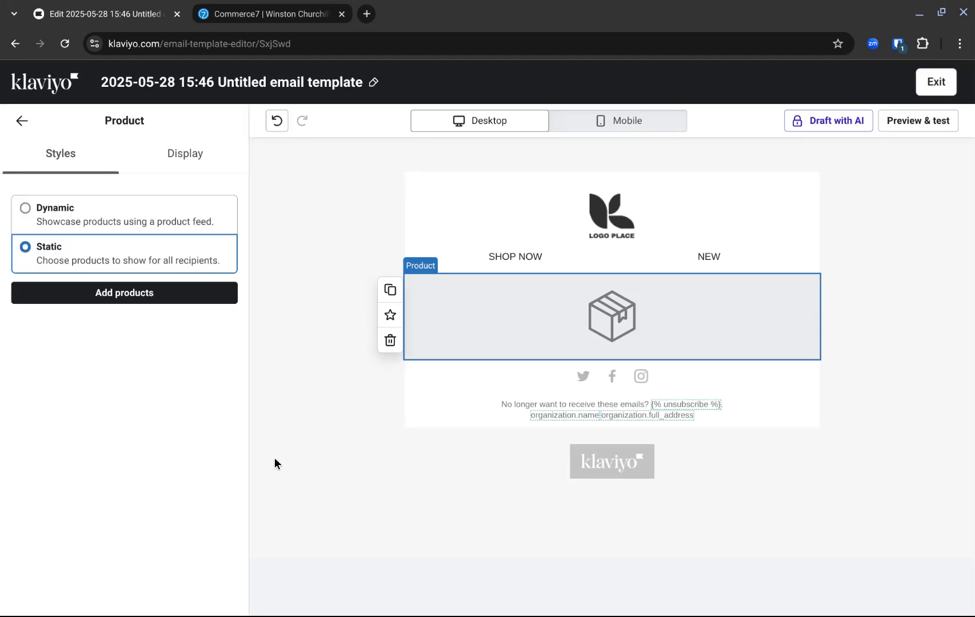
click(114, 223)
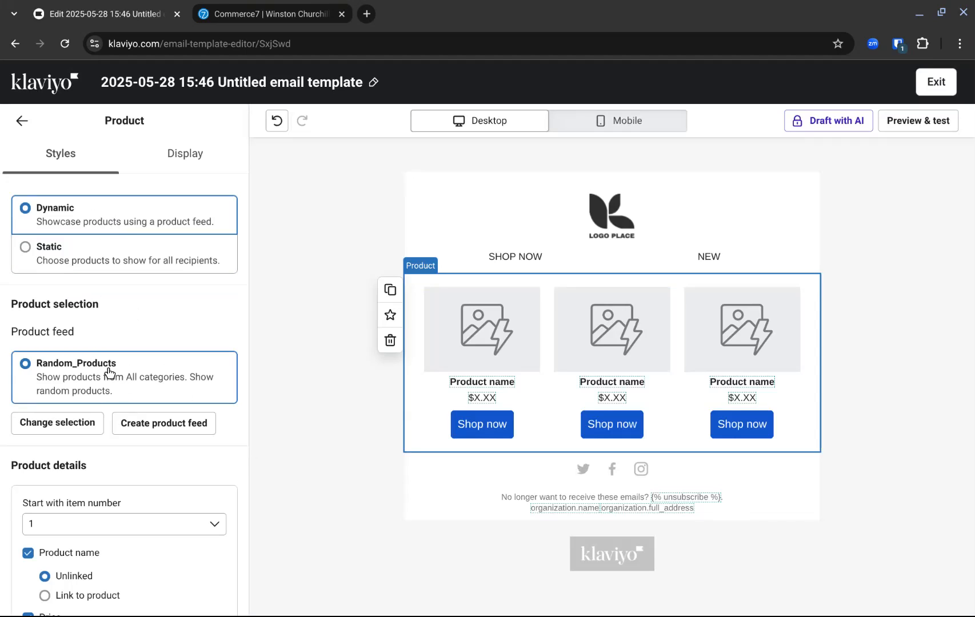
Start a new product feed and review its product ordering options and filter types.
click(148, 423)
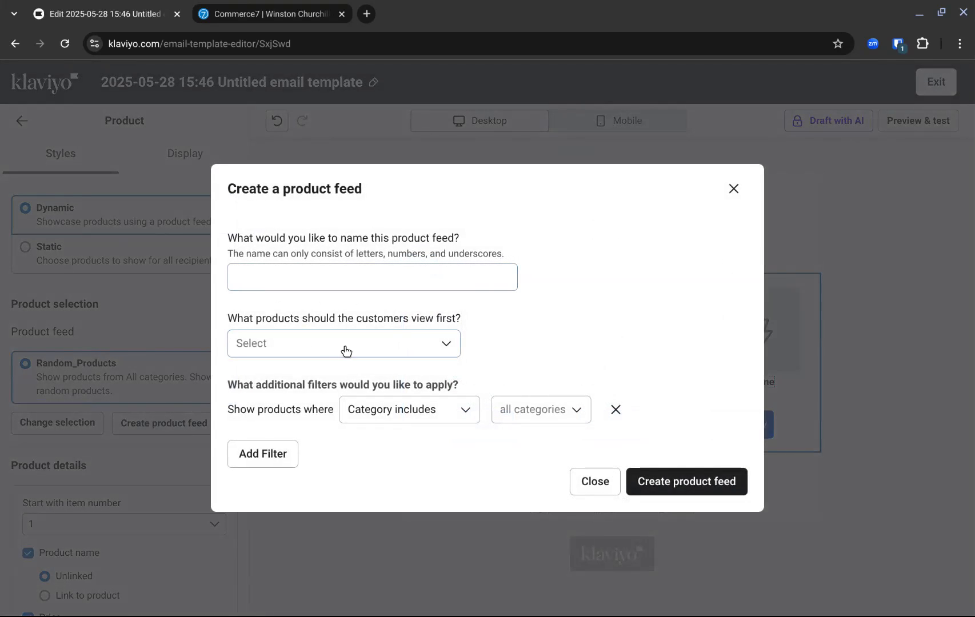
click(412, 345)
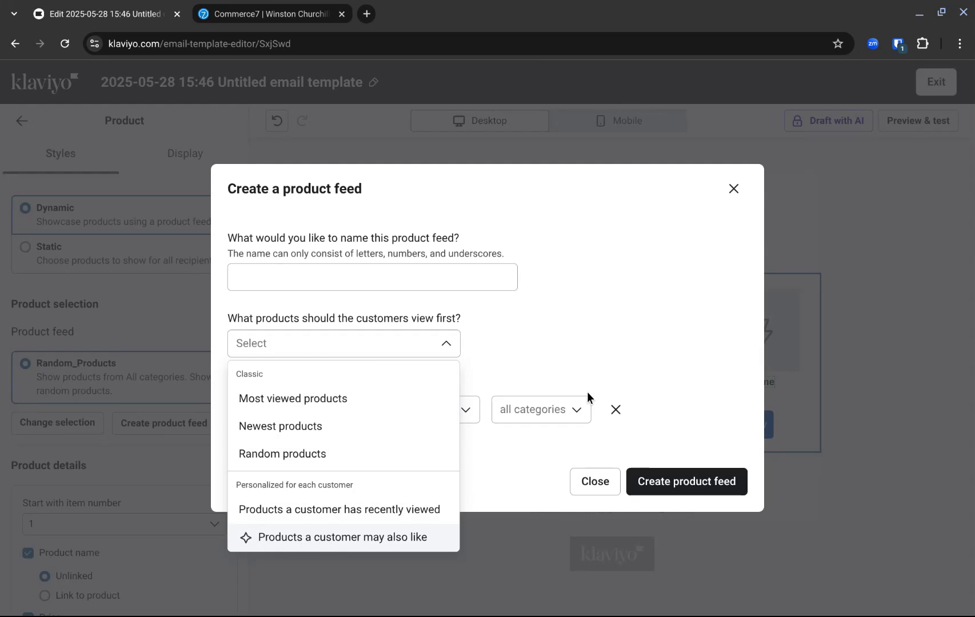
click(610, 316)
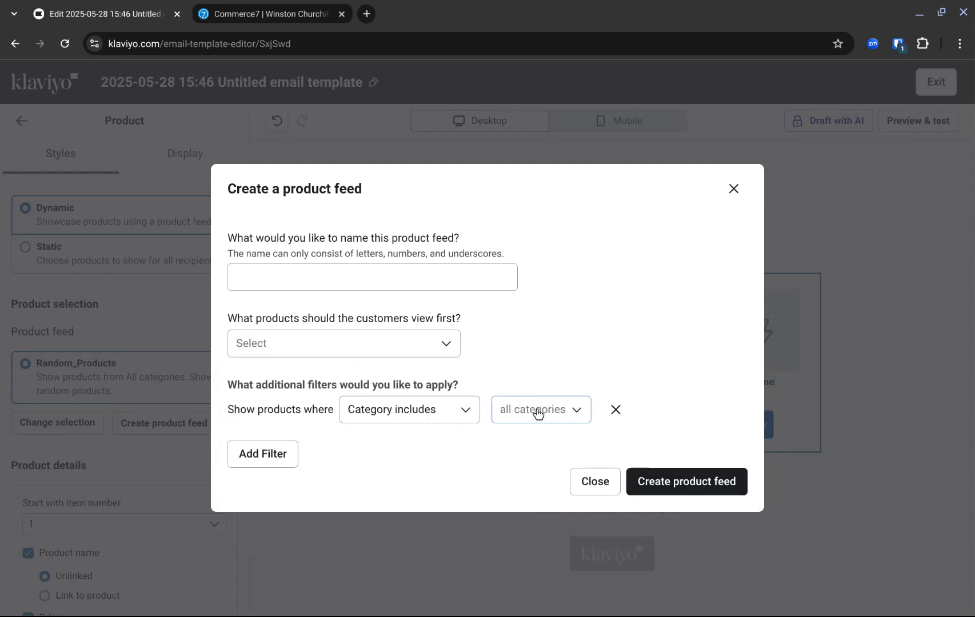
click(445, 410)
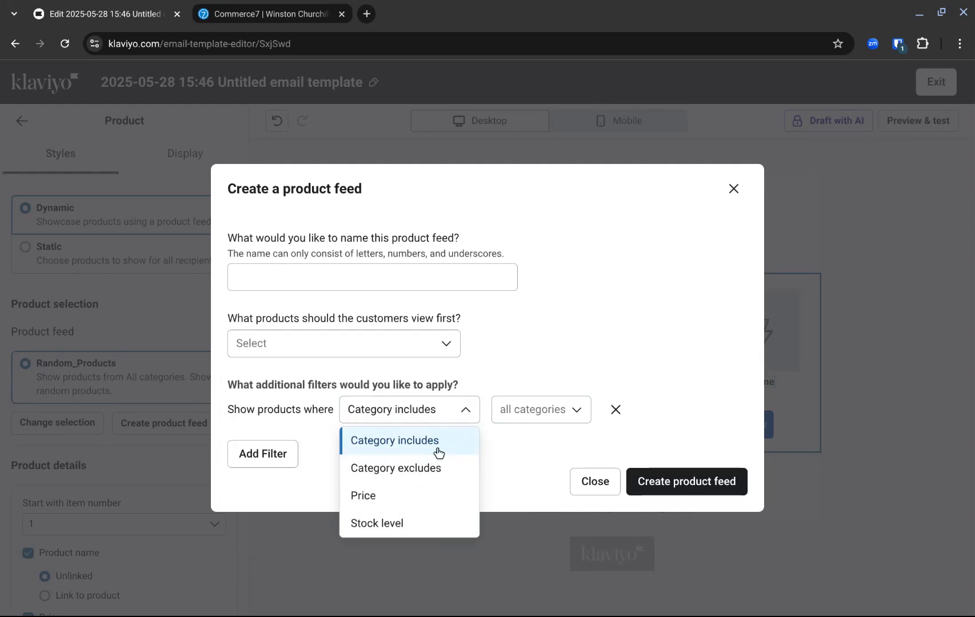
click(526, 451)
Review the categories available for the product feed filter and close the form without creating a feed.
click(554, 412)
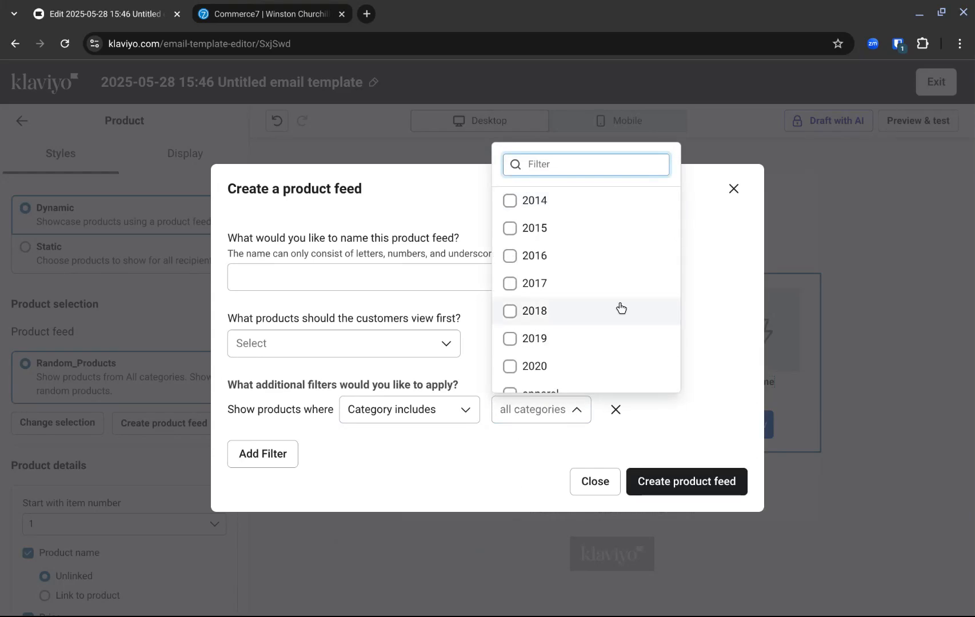
scroll(666, 226, down, 1)
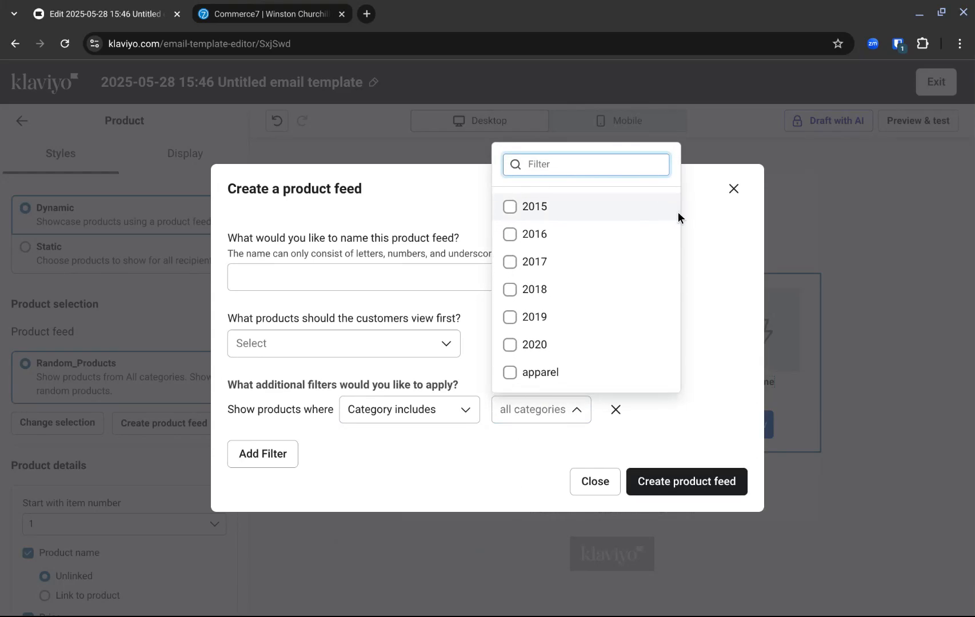
scroll(649, 268, down, 2)
scroll(649, 268, down, 5)
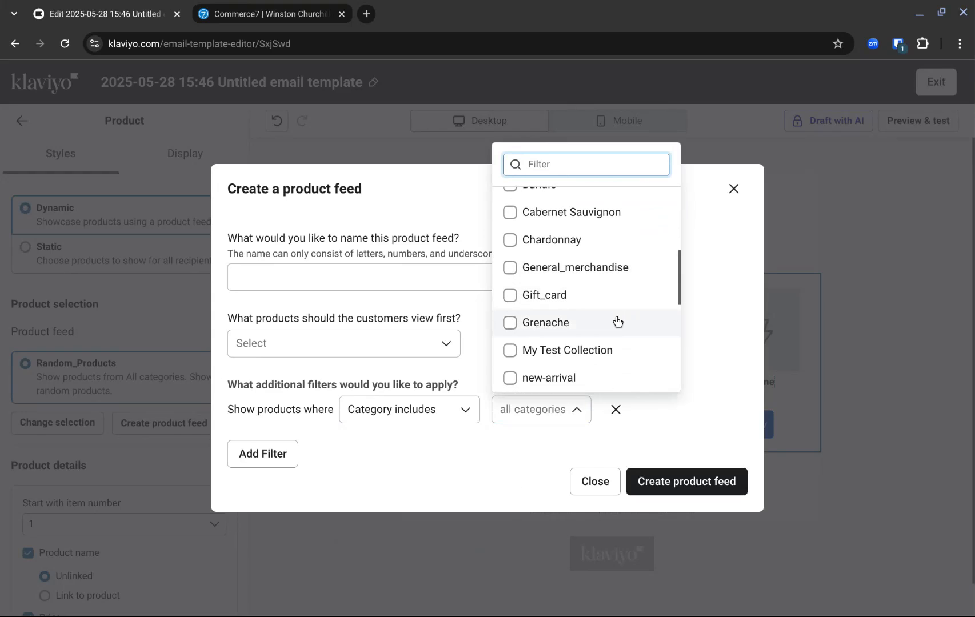
scroll(617, 321, down, 3)
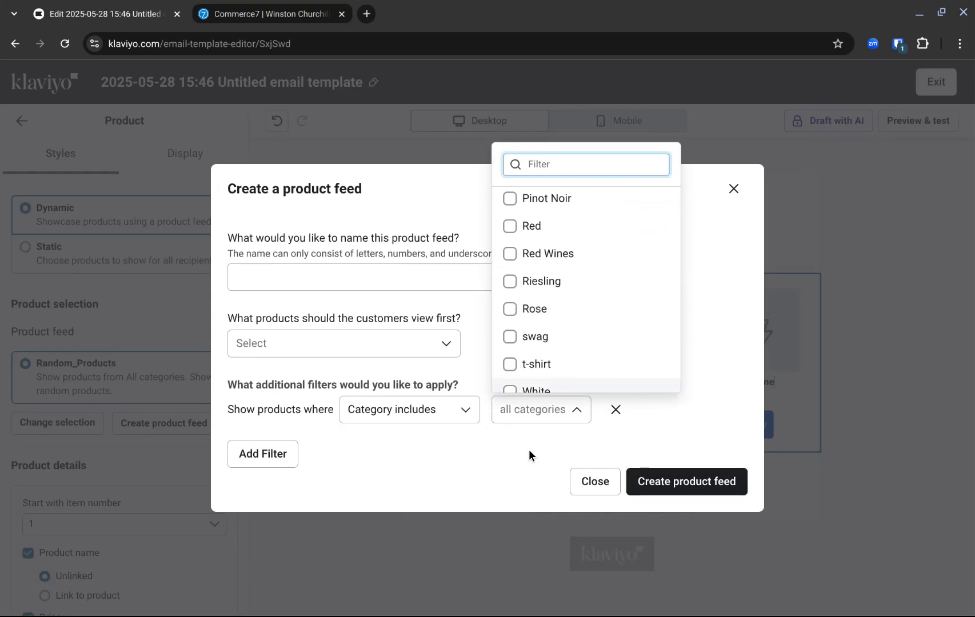
click(498, 455)
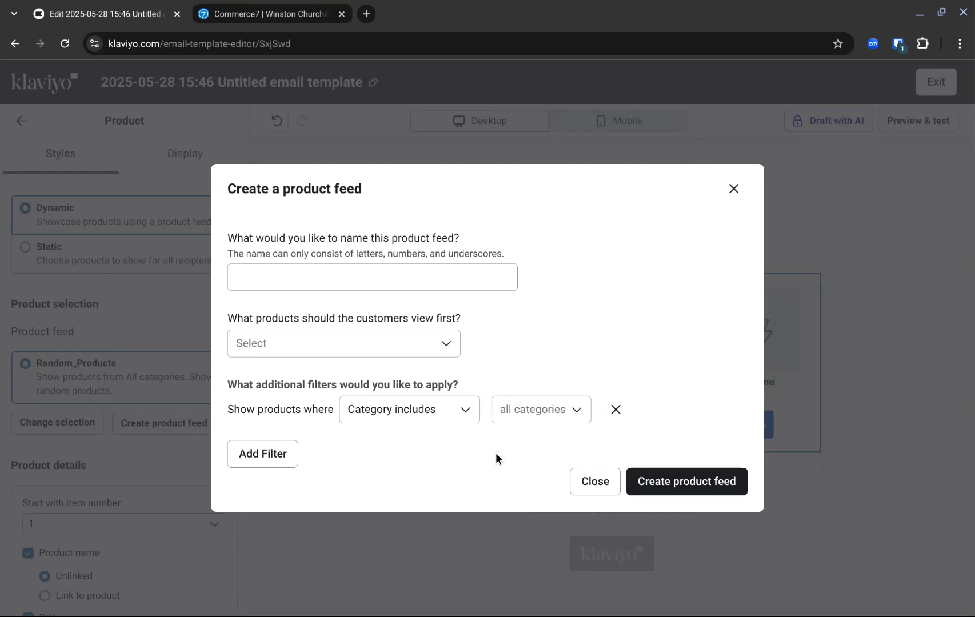
click(590, 480)
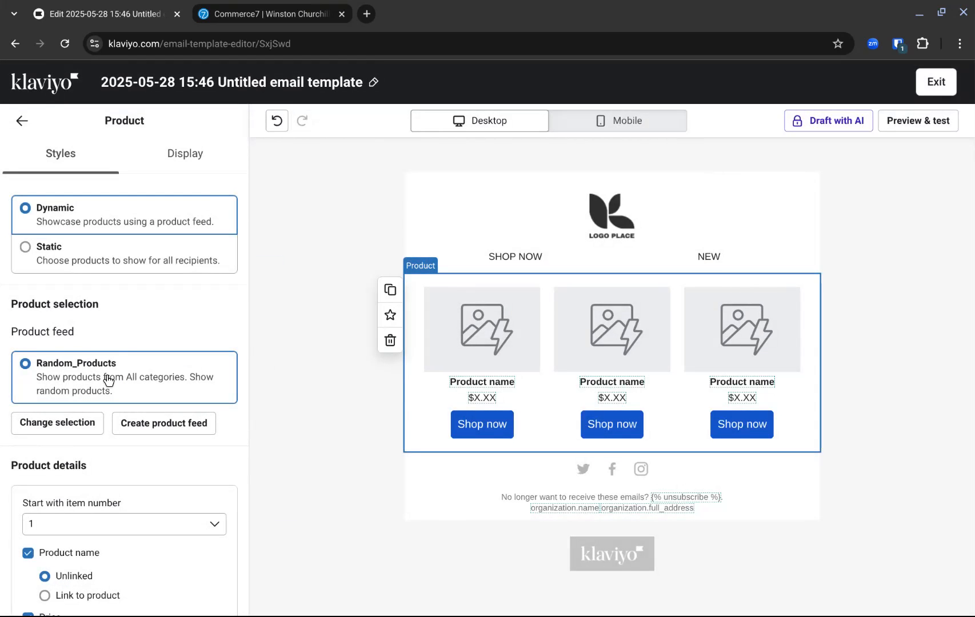
Preview the email with its dynamic products, and leave the template editor for the templates list.
click(914, 120)
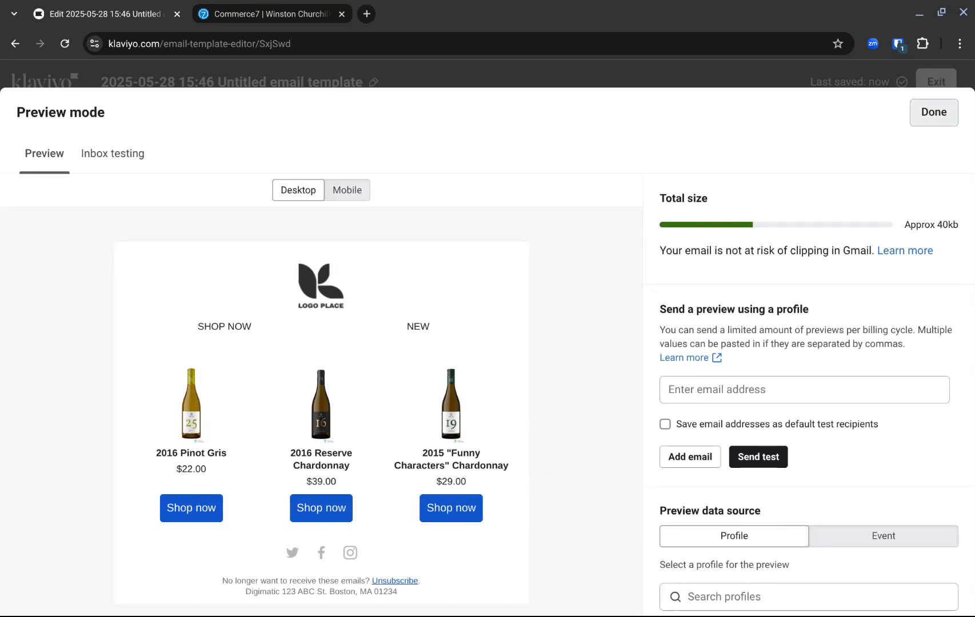
click(933, 112)
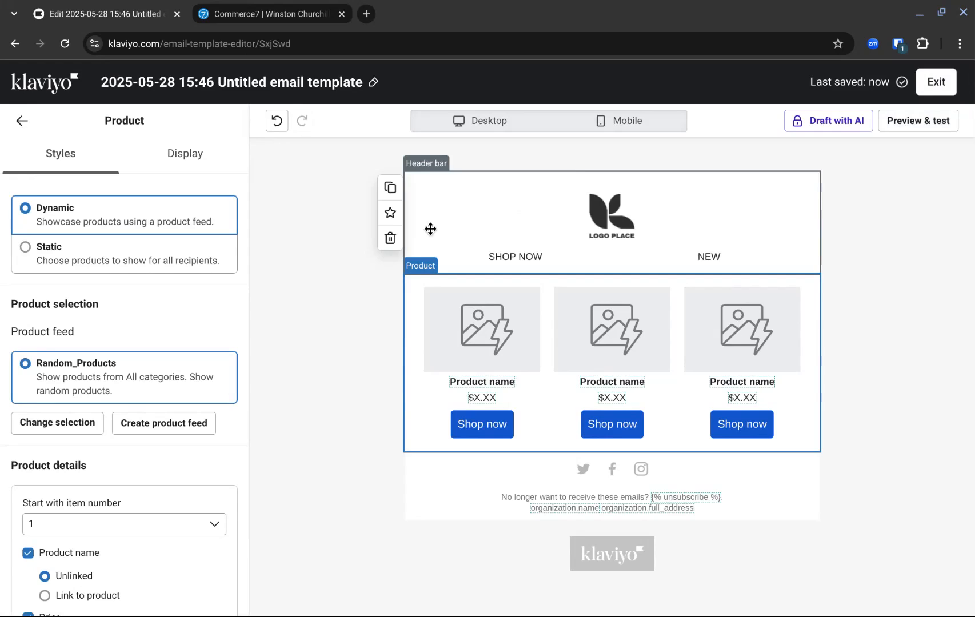
click(58, 87)
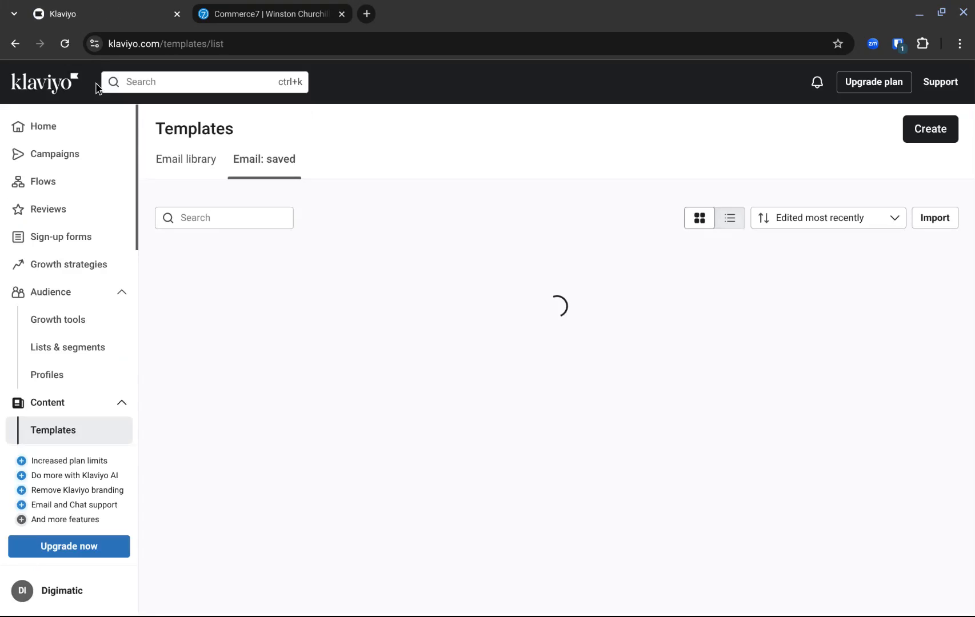
Reuse the recent profile search for the customer's surname and open the matching customer profile.
click(171, 81)
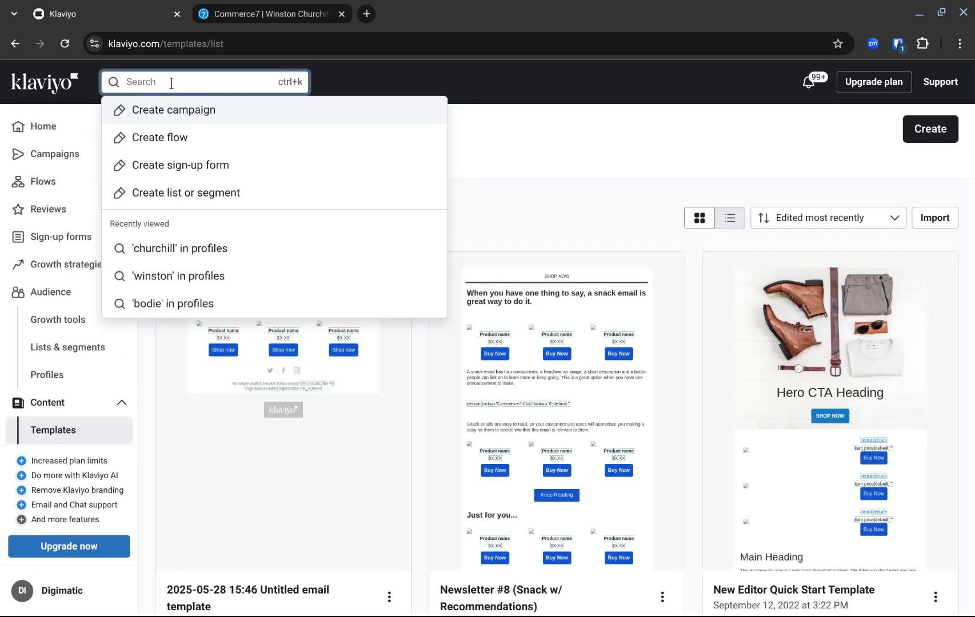
click(176, 248)
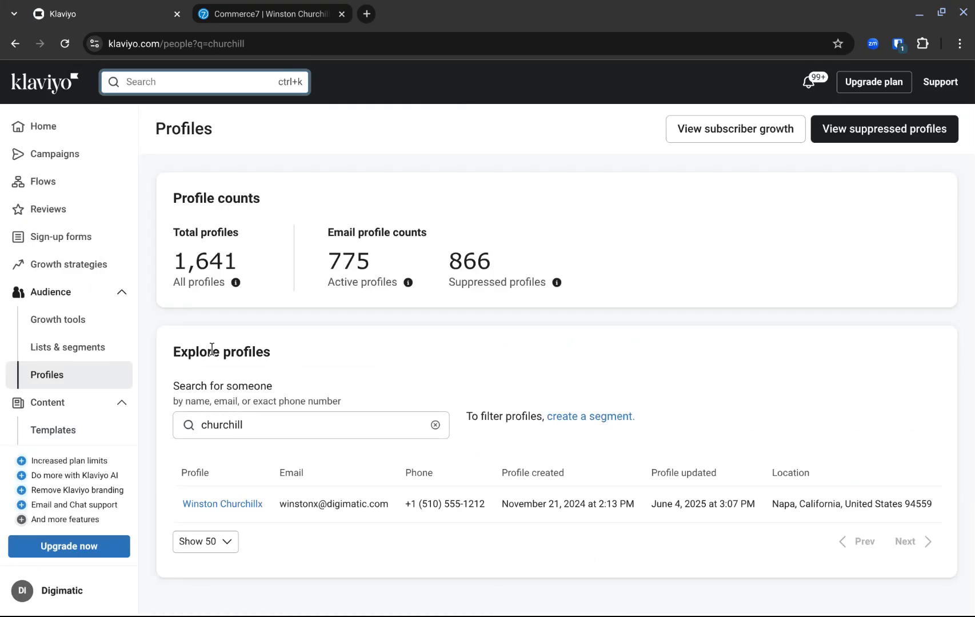
click(226, 503)
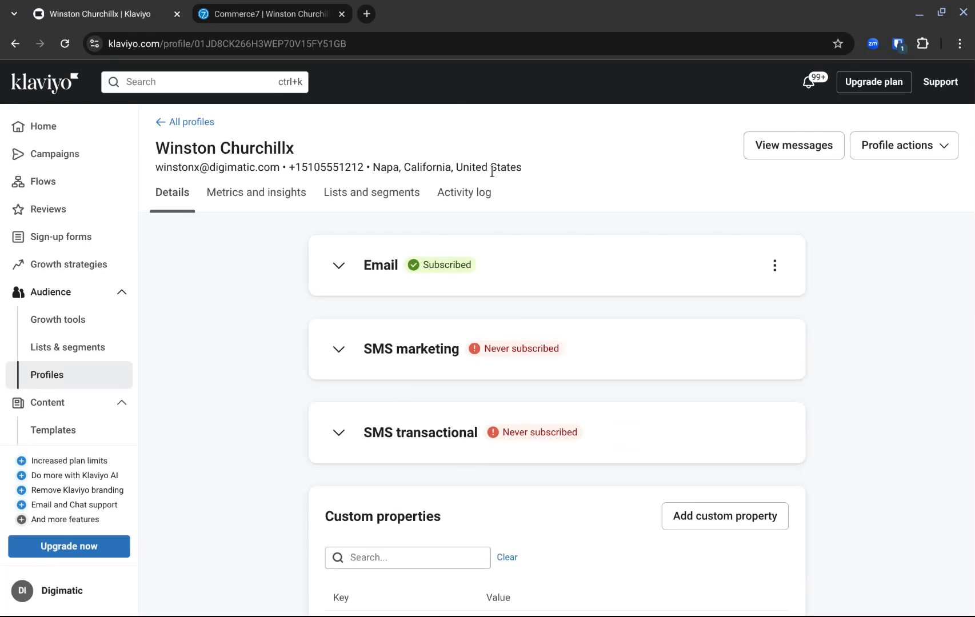
Examine the profile's email subscription details and its Commerce7 custom properties.
click(341, 266)
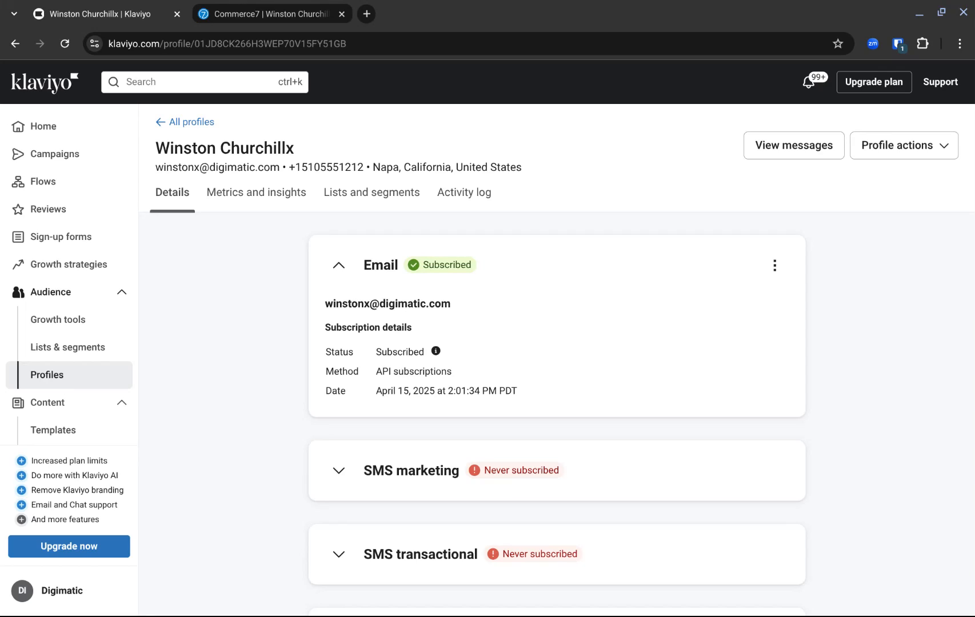
click(337, 265)
scroll(240, 386, down, 3)
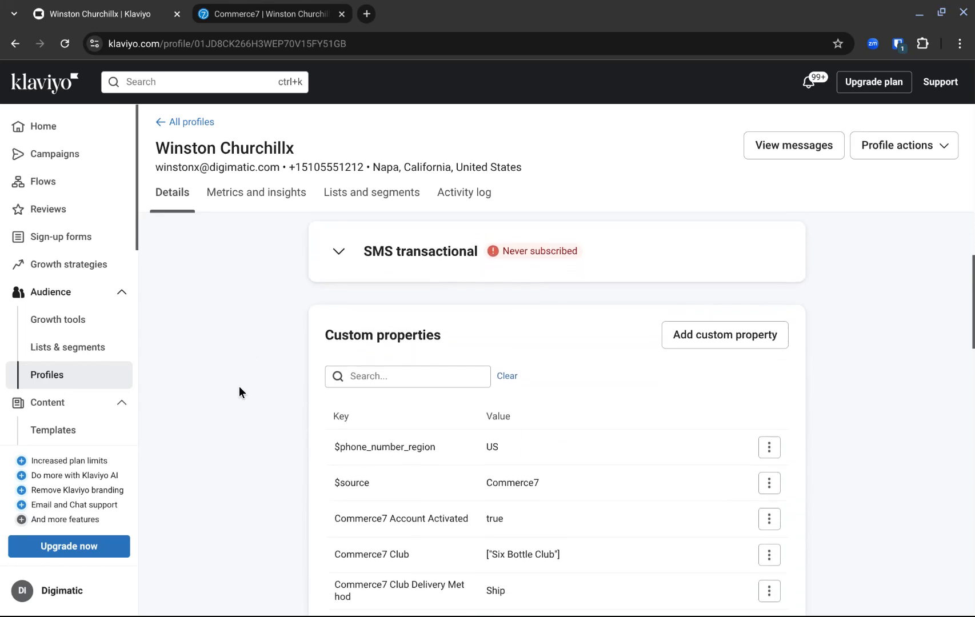
scroll(234, 384, down, 5)
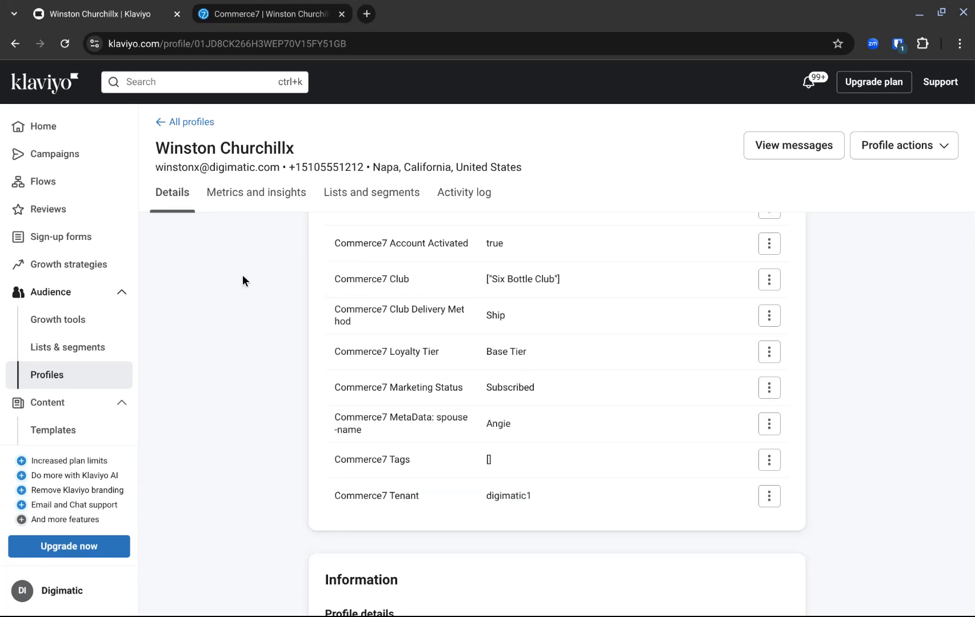
Examine the customer profile's highlighted metrics and its predictive analytics.
click(250, 193)
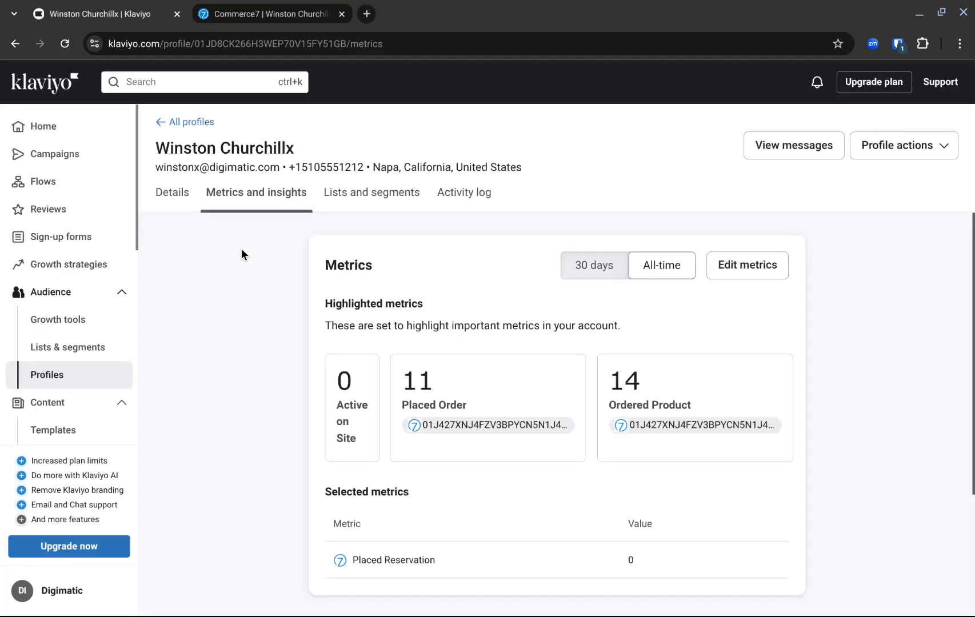
scroll(242, 411, down, 2)
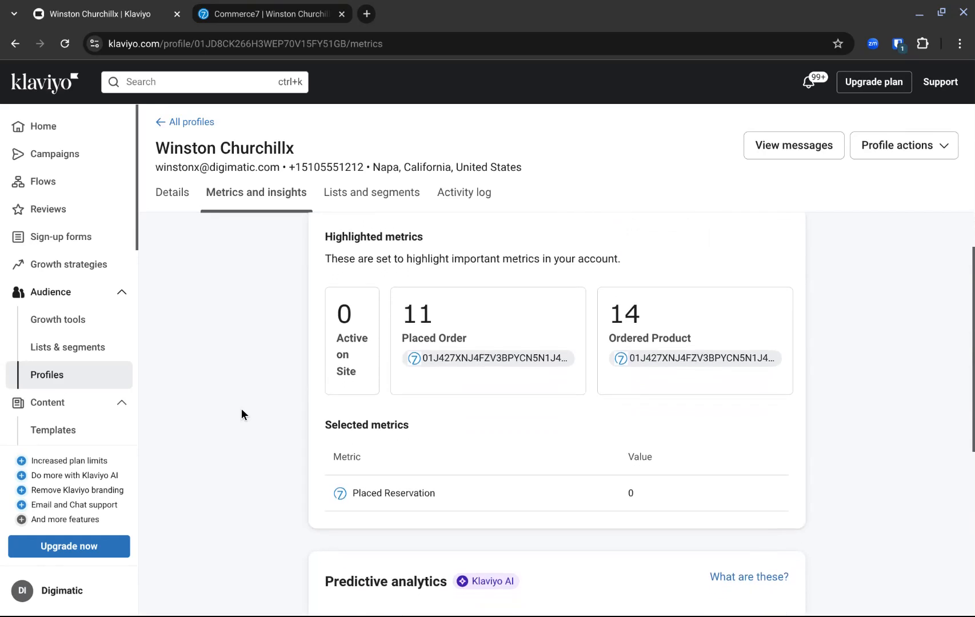
scroll(259, 358, down, 5)
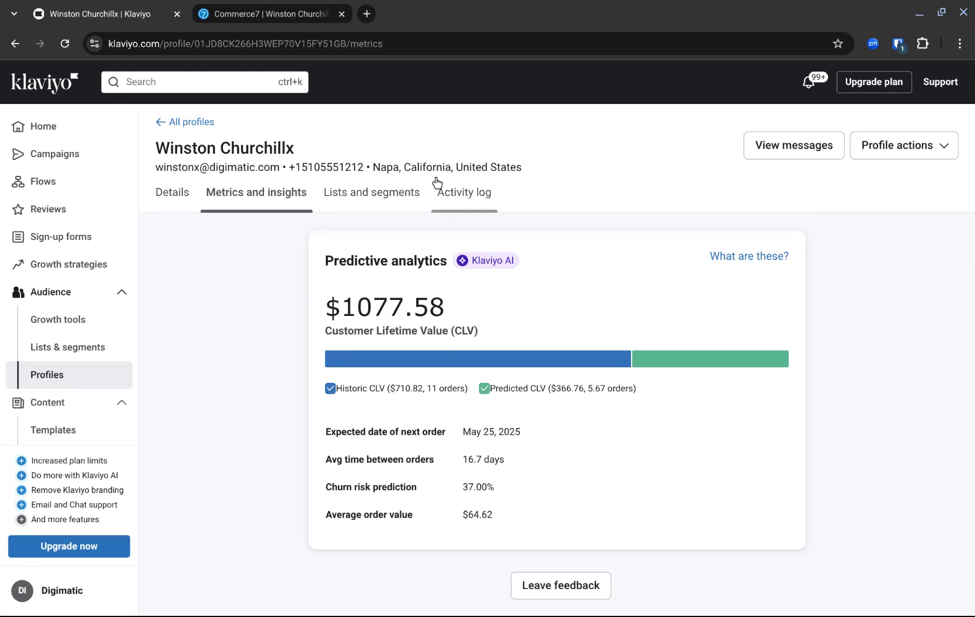
Examine the profile's activity log of Commerce7 events, from the newest entries to the oldest ones loaded.
click(461, 192)
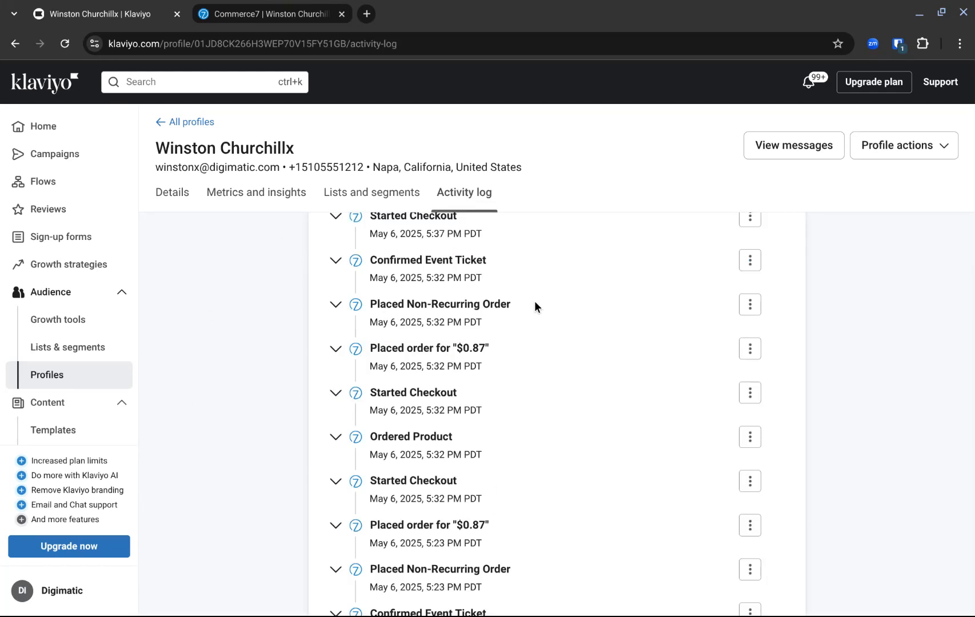
scroll(536, 303, up, 5)
scroll(535, 308, up, 1)
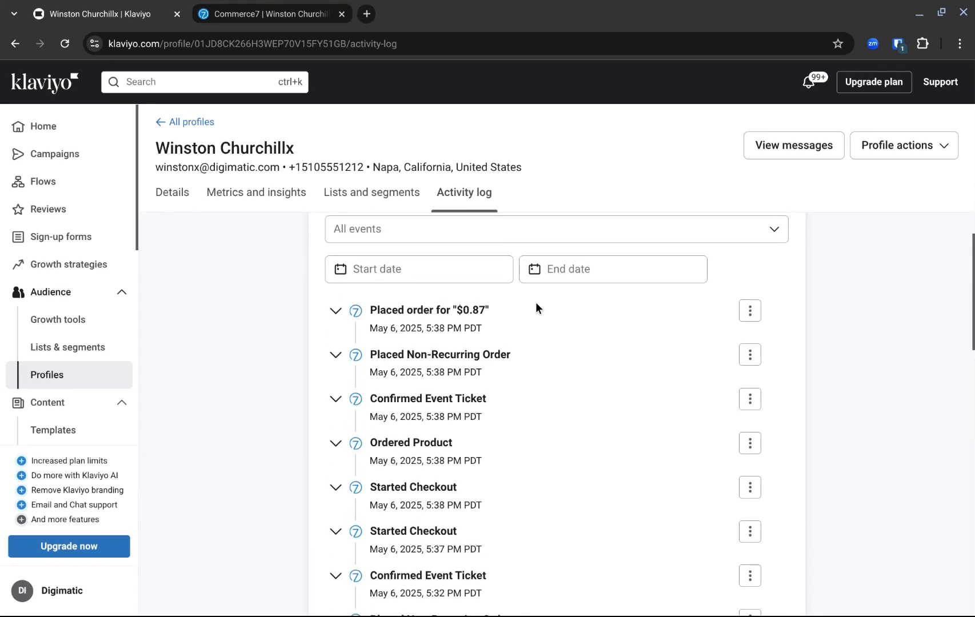
scroll(548, 333, up, 1)
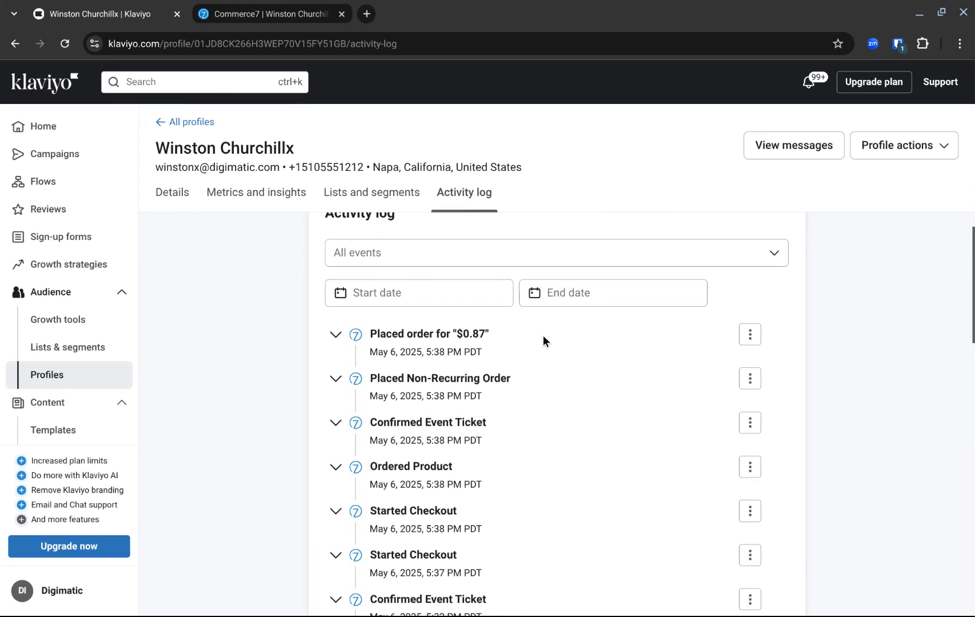
scroll(547, 415, down, 1)
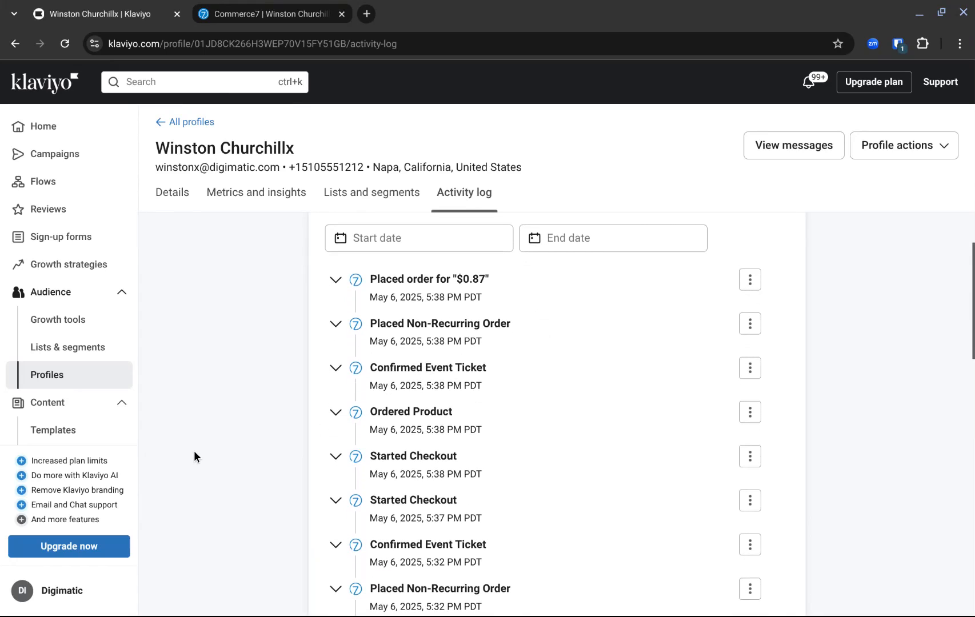
scroll(230, 491, down, 1)
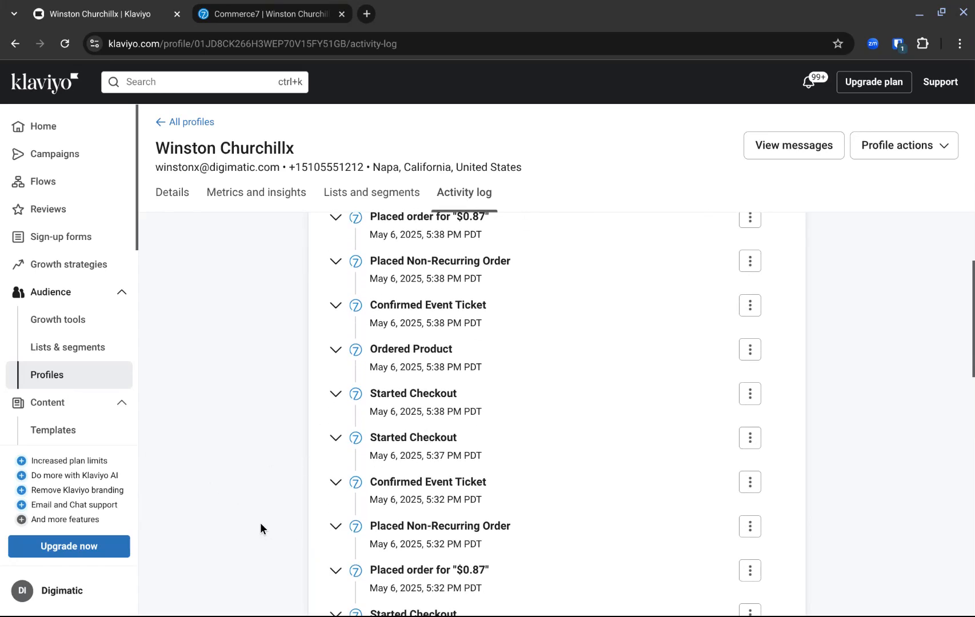
scroll(259, 522, down, 3)
scroll(260, 522, down, 6)
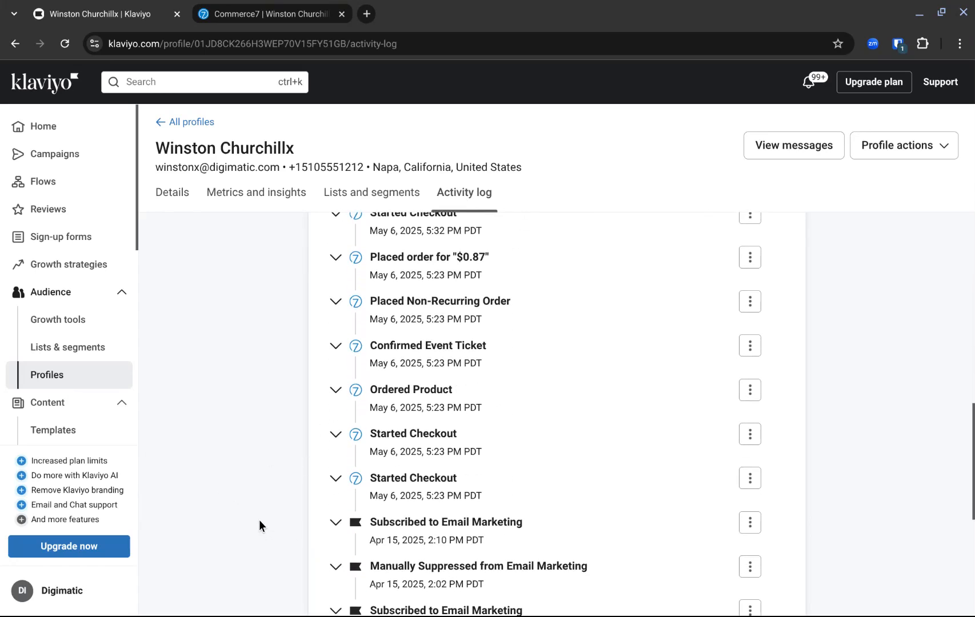
scroll(258, 520, down, 5)
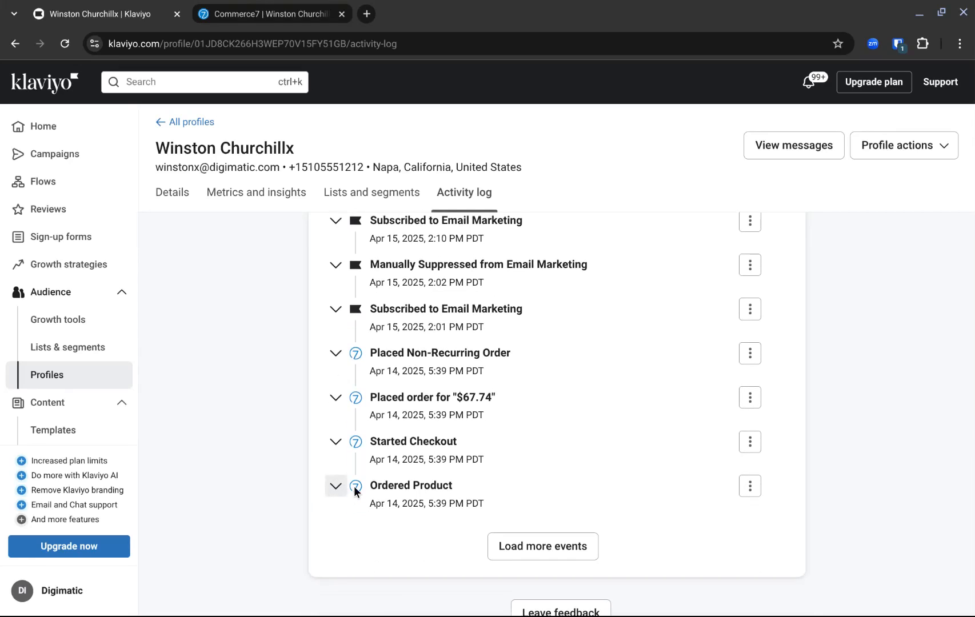
Expand the placed order event for "$67.74" and examine its order details.
click(336, 398)
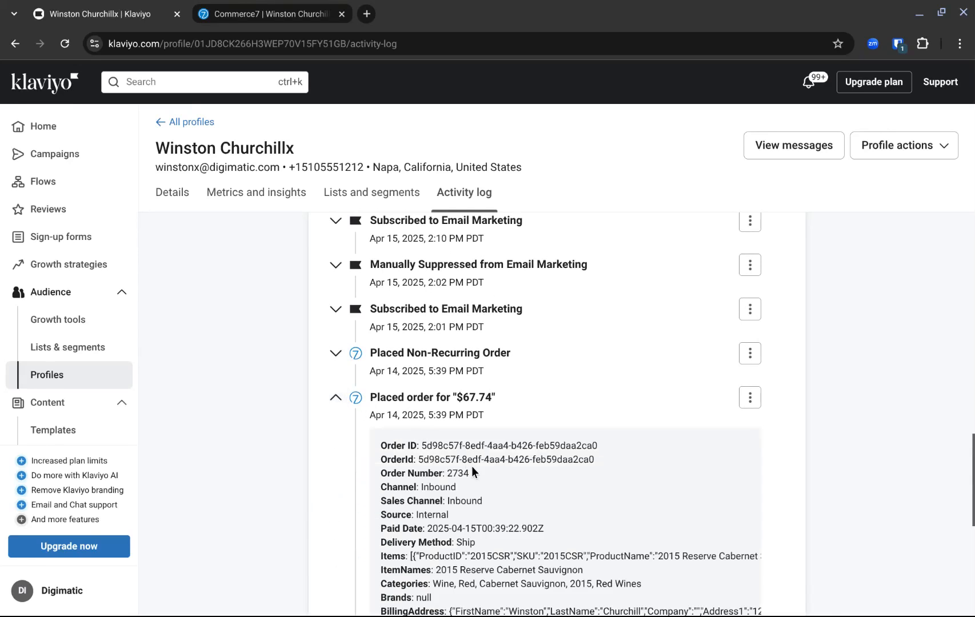
scroll(471, 465, down, 3)
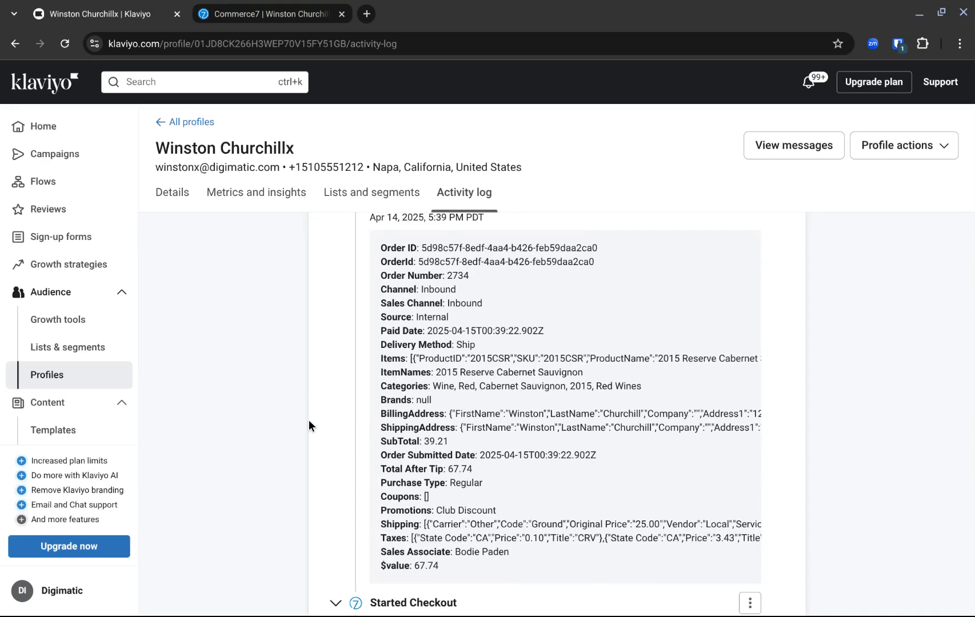
scroll(319, 434, down, 2)
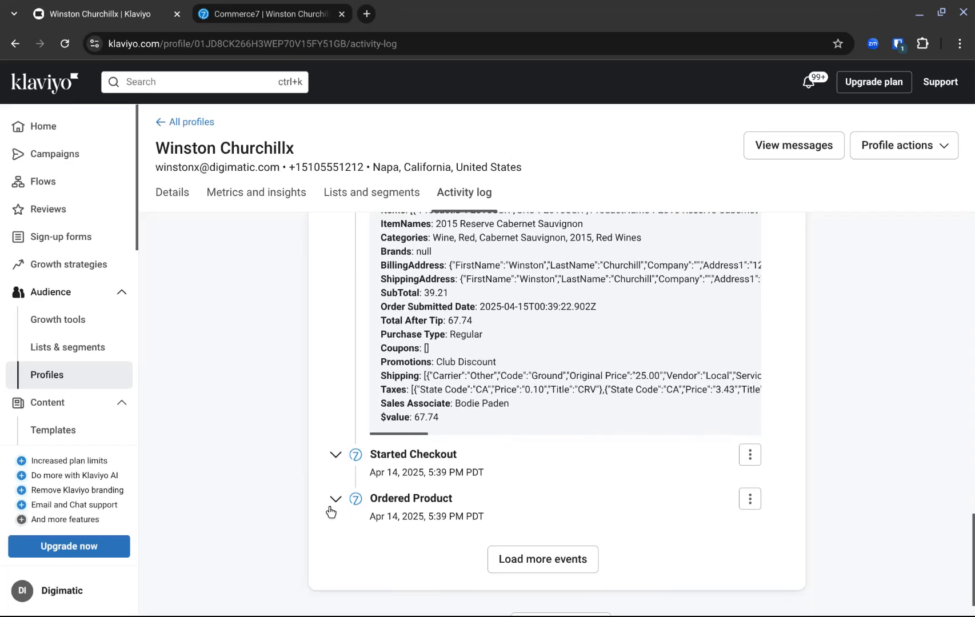
Expand the Ordered Product event from April 14, 2025 and examine its product attributes.
click(335, 501)
scroll(335, 503, down, 5)
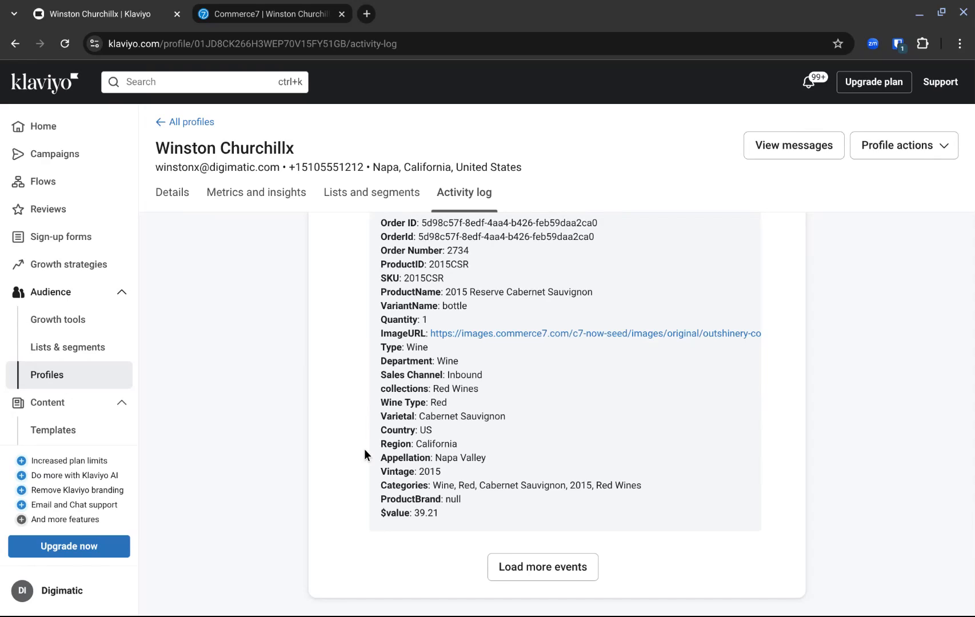
scroll(364, 449, up, 1)
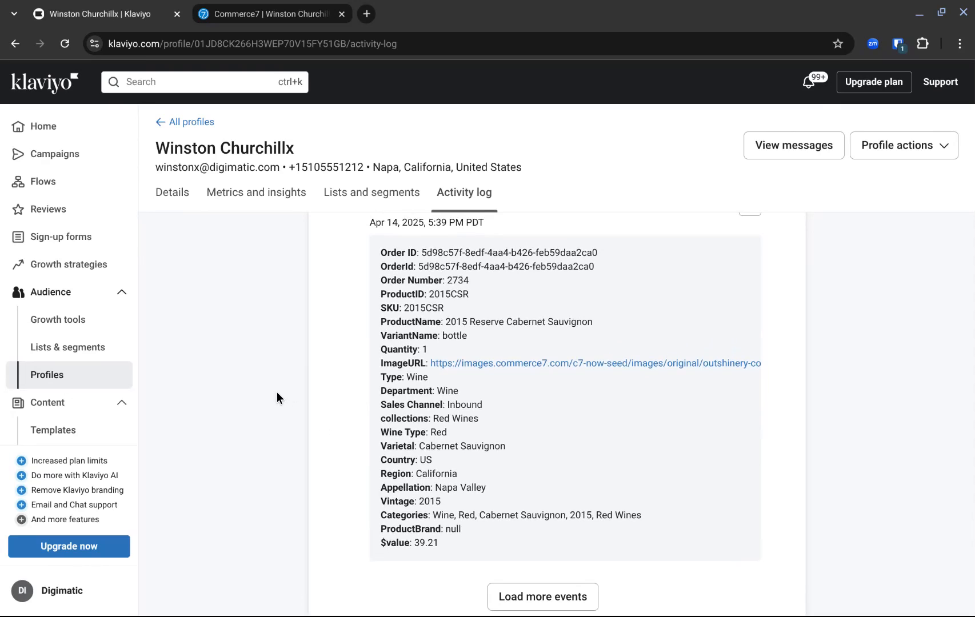
scroll(277, 392, up, 5)
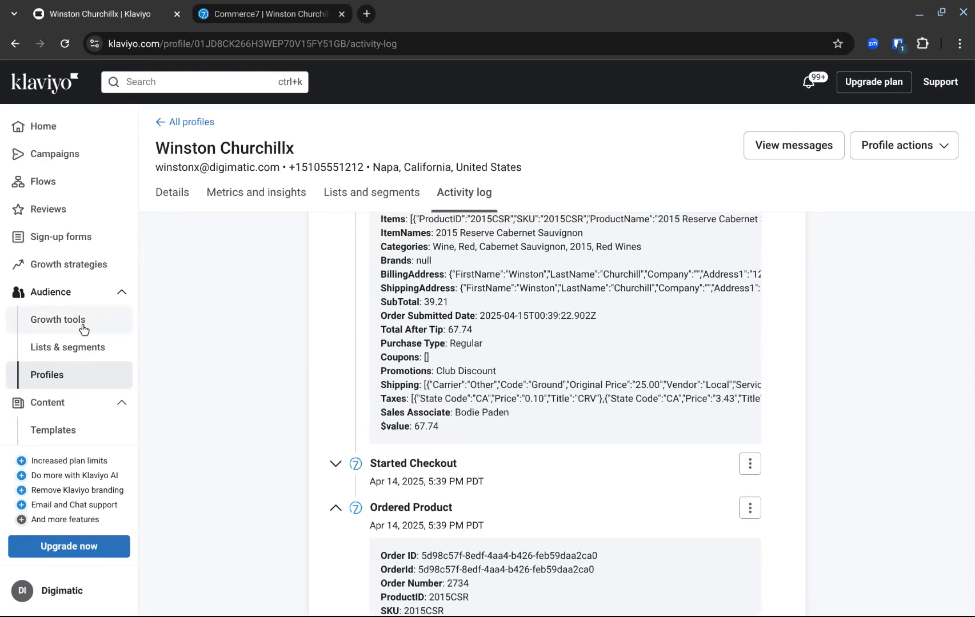
Open the account's analytics metrics list and review the Commerce7 metrics on its first page.
scroll(80, 329, down, 3)
scroll(83, 329, down, 2)
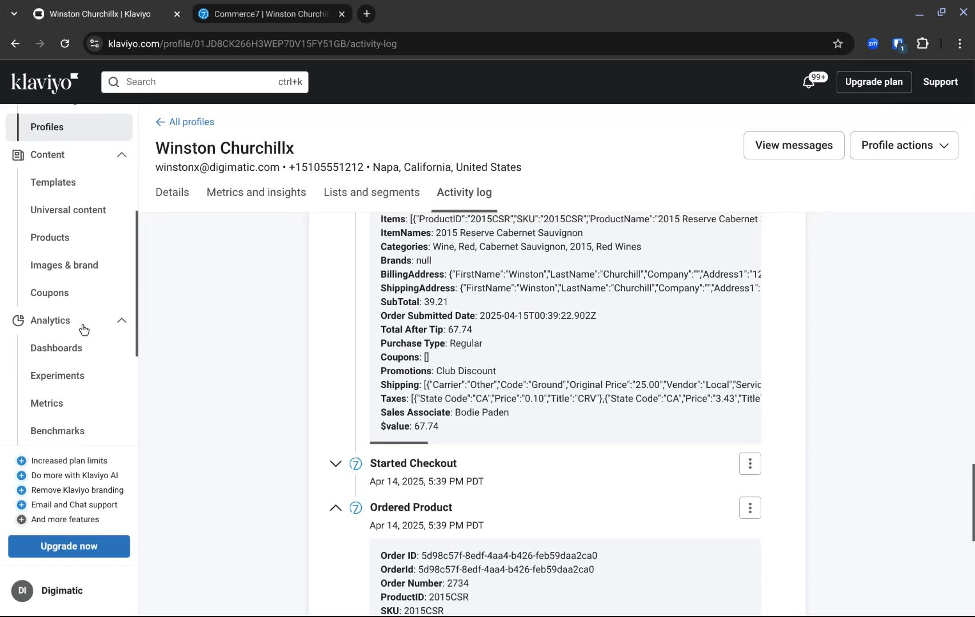
click(55, 360)
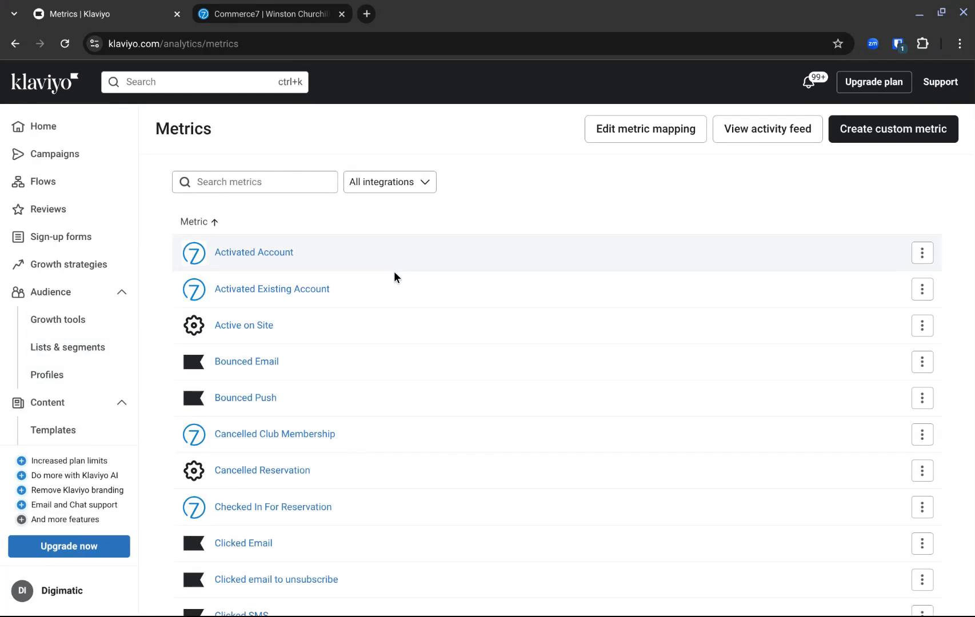
scroll(517, 354, down, 1)
scroll(514, 354, down, 2)
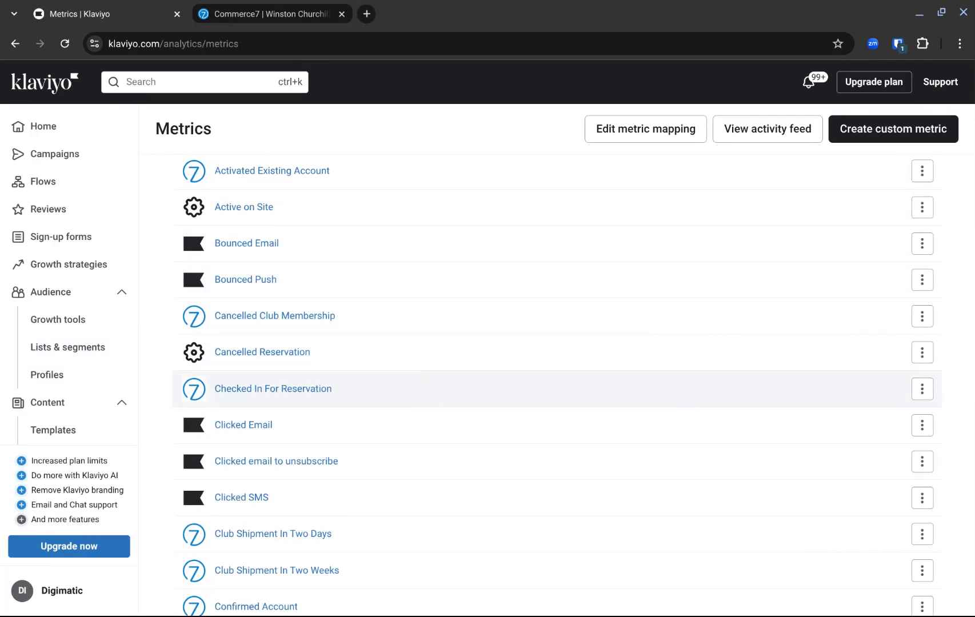
scroll(685, 403, down, 5)
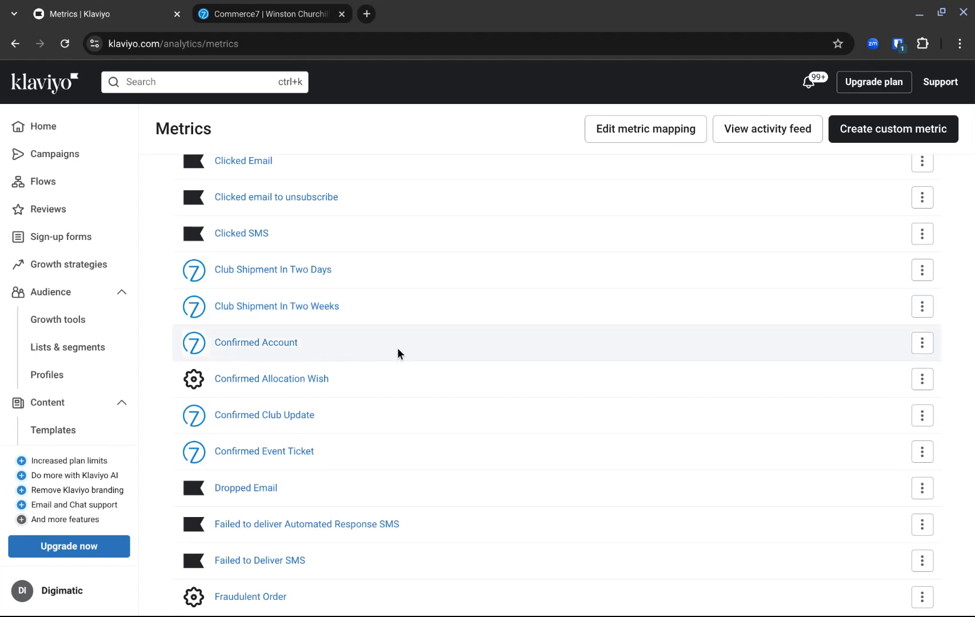
scroll(397, 351, down, 3)
scroll(397, 348, down, 2)
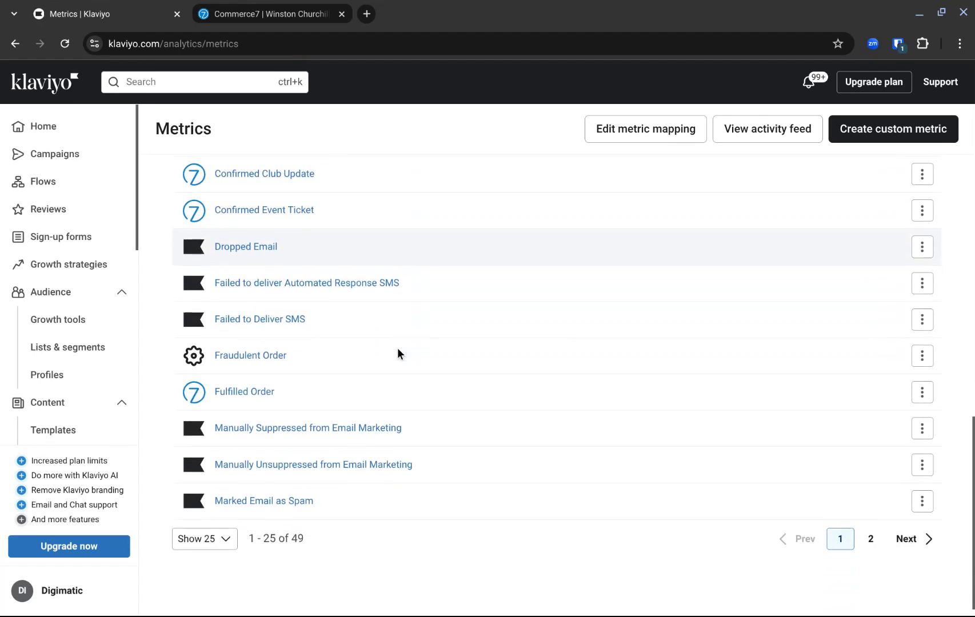
Show 100 metrics per page and review the remaining Commerce7 metrics in the list.
click(224, 530)
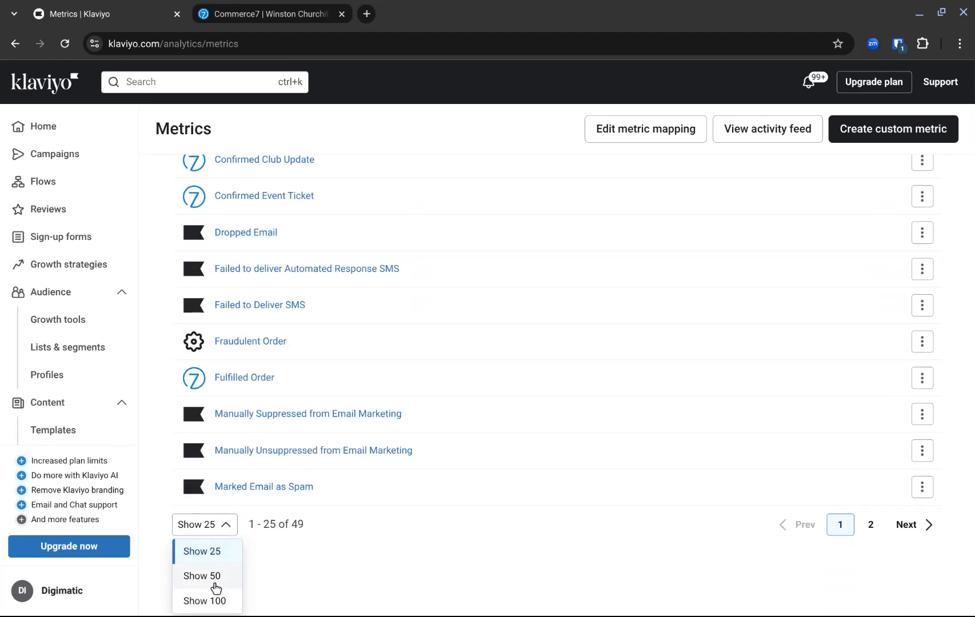
click(218, 600)
scroll(343, 492, down, 3)
scroll(354, 494, down, 3)
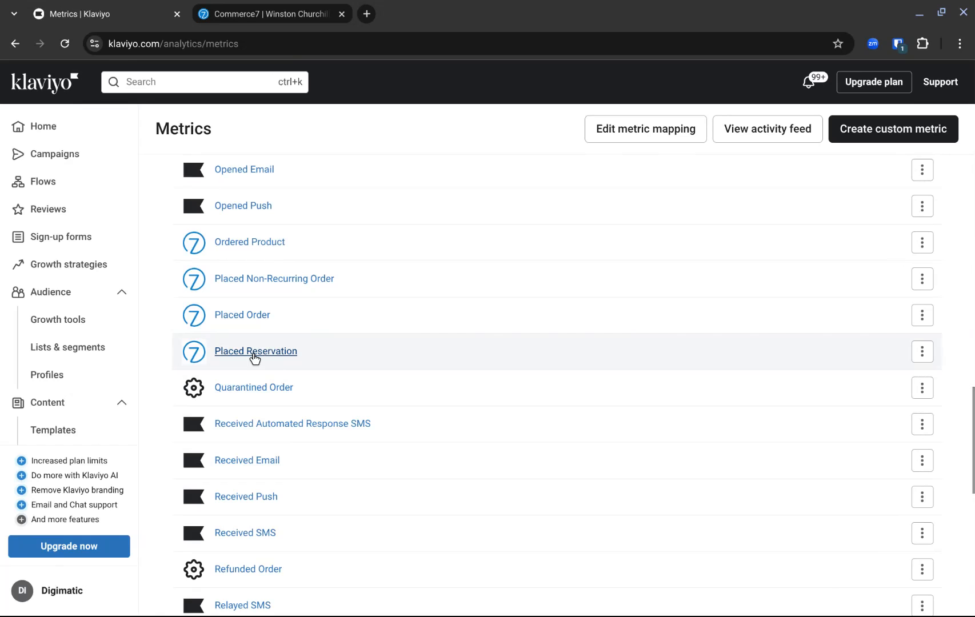
scroll(443, 450, down, 4)
scroll(443, 449, down, 2)
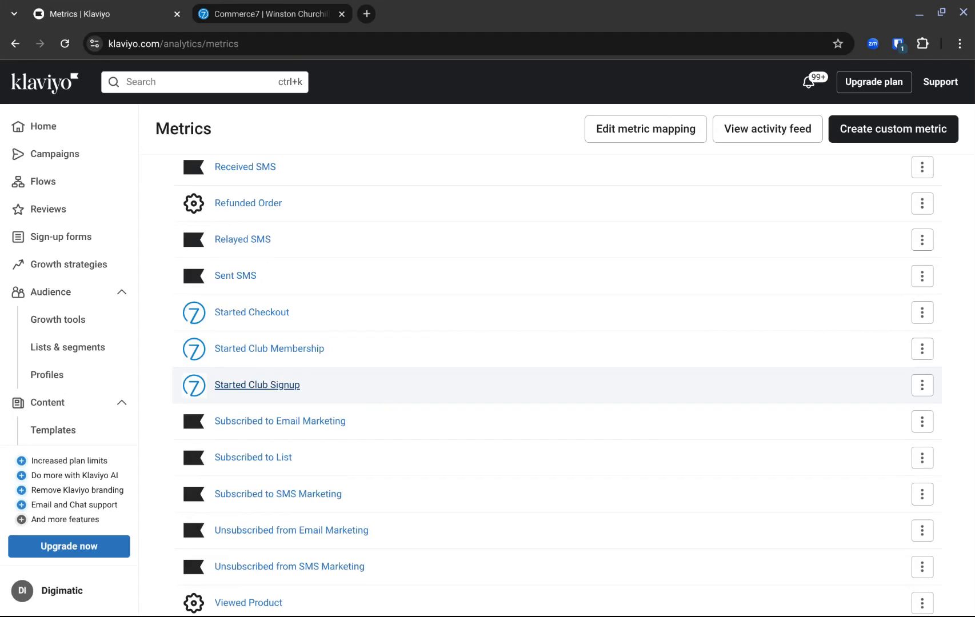
scroll(412, 407, down, 1)
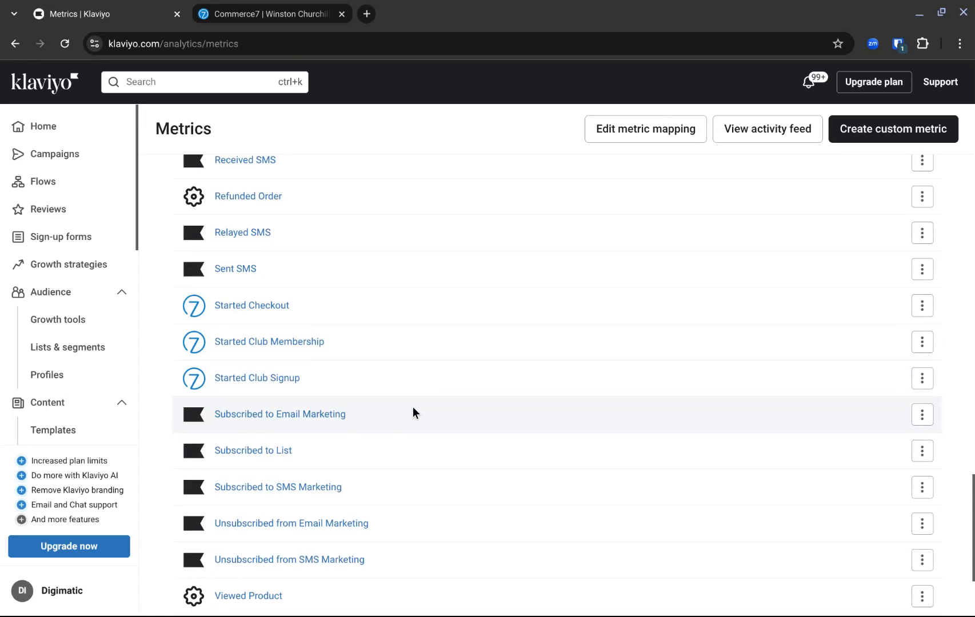
scroll(353, 376, down, 1)
scroll(352, 375, down, 3)
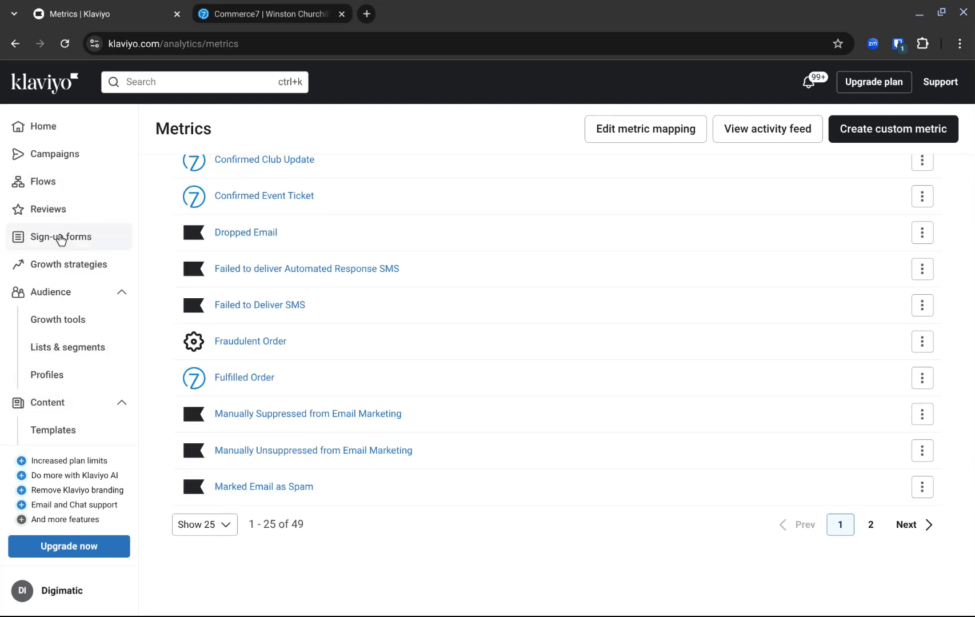
Start a new segment from Lists & Segments with the condition "Properties about someone".
click(76, 353)
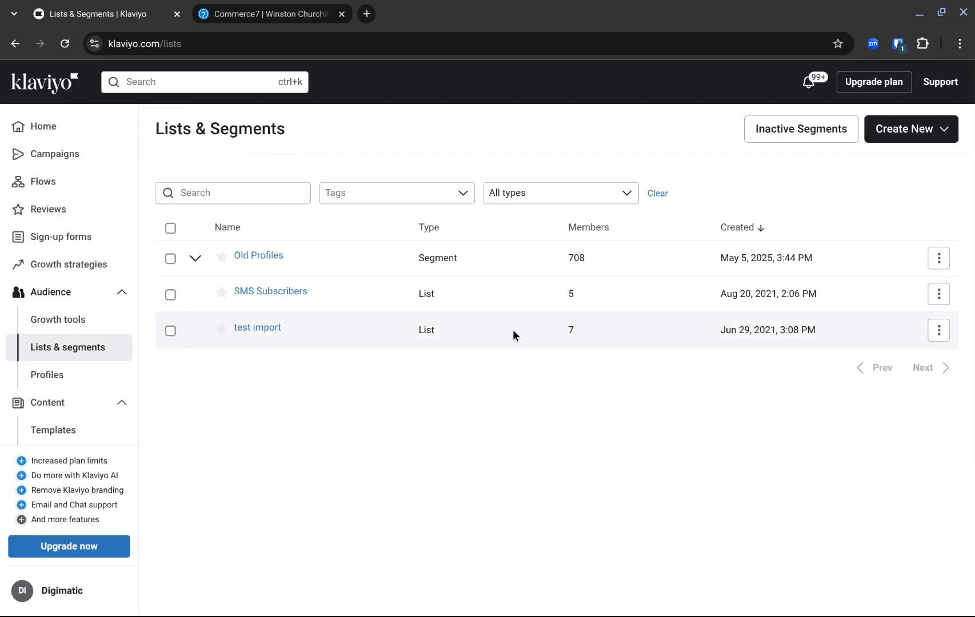
click(868, 141)
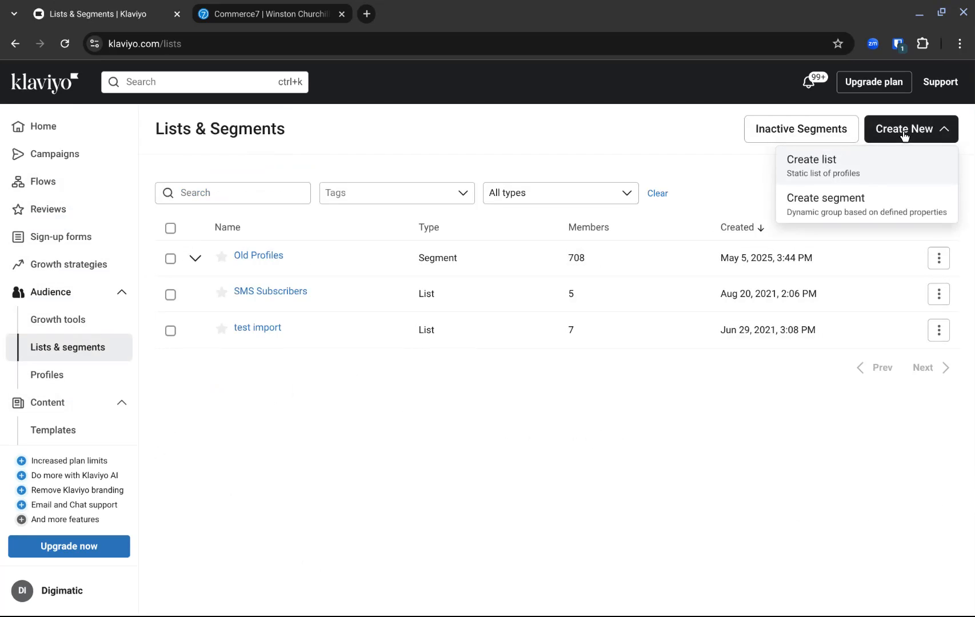
click(824, 210)
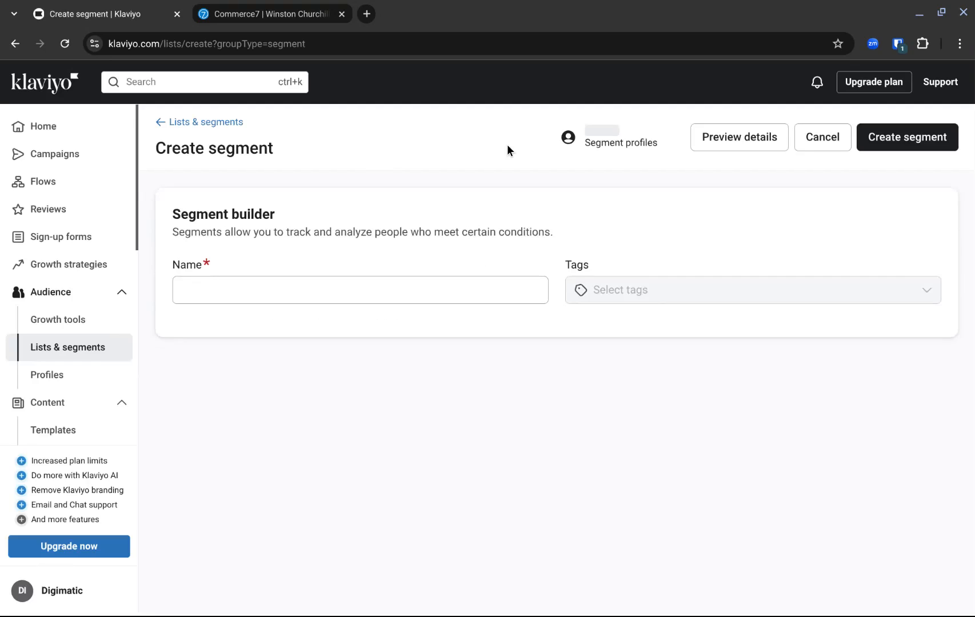
click(307, 395)
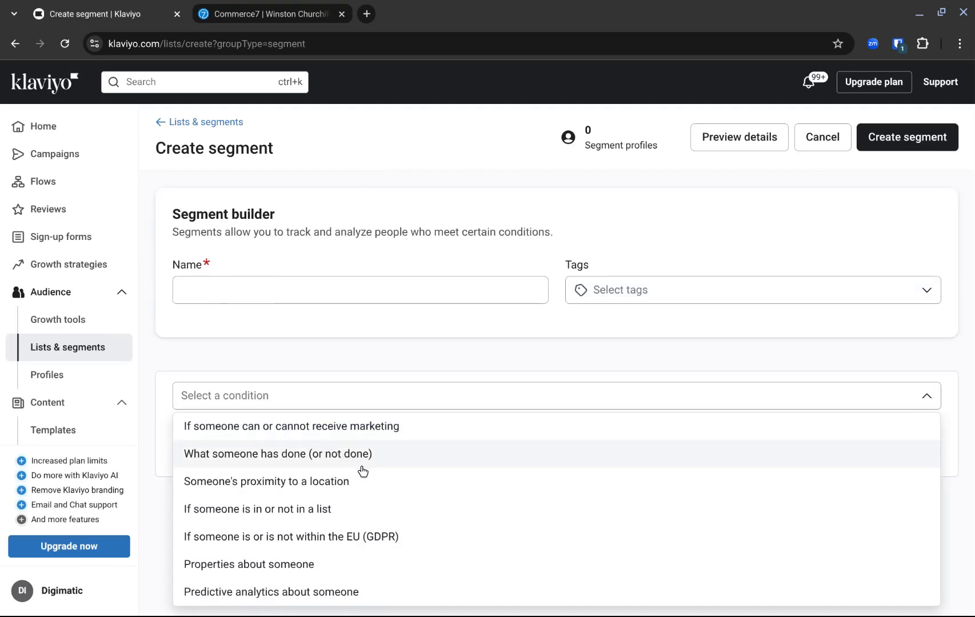
click(369, 565)
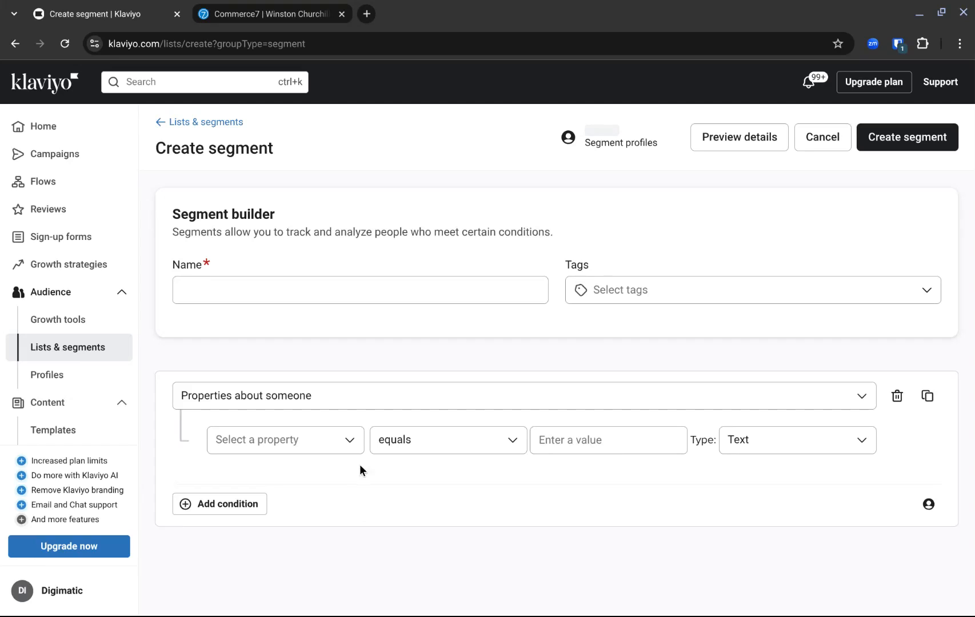
Set the segment's property condition to Commerce7 Club "is not empty".
click(352, 445)
scroll(478, 445, down, 3)
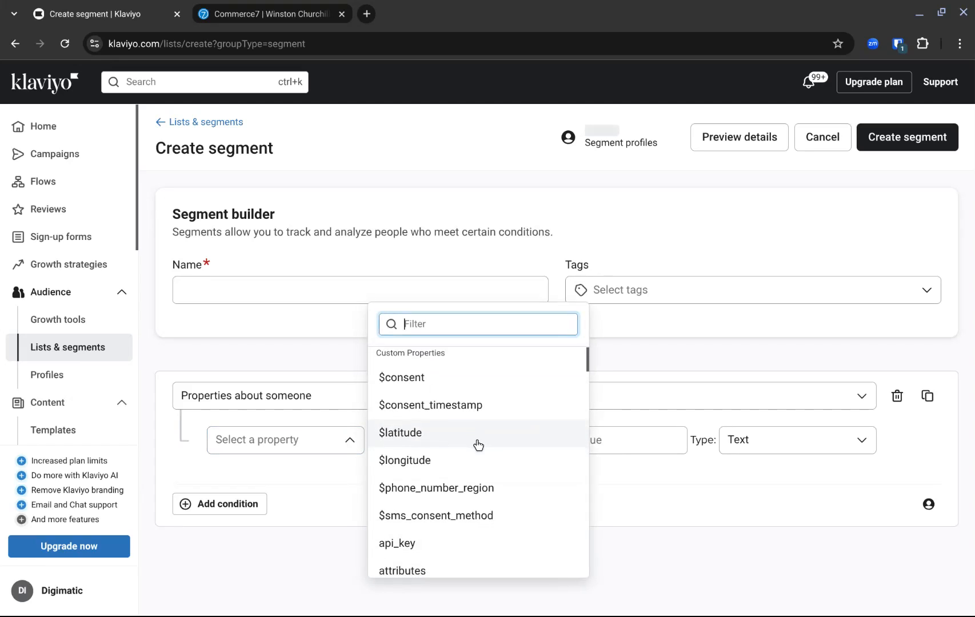
scroll(478, 445, down, 3)
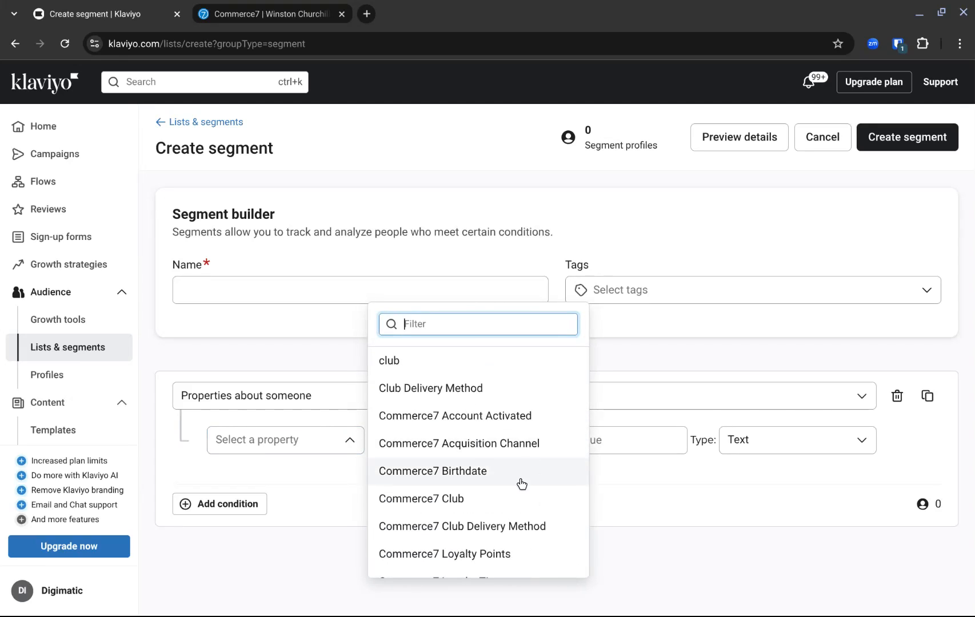
click(480, 499)
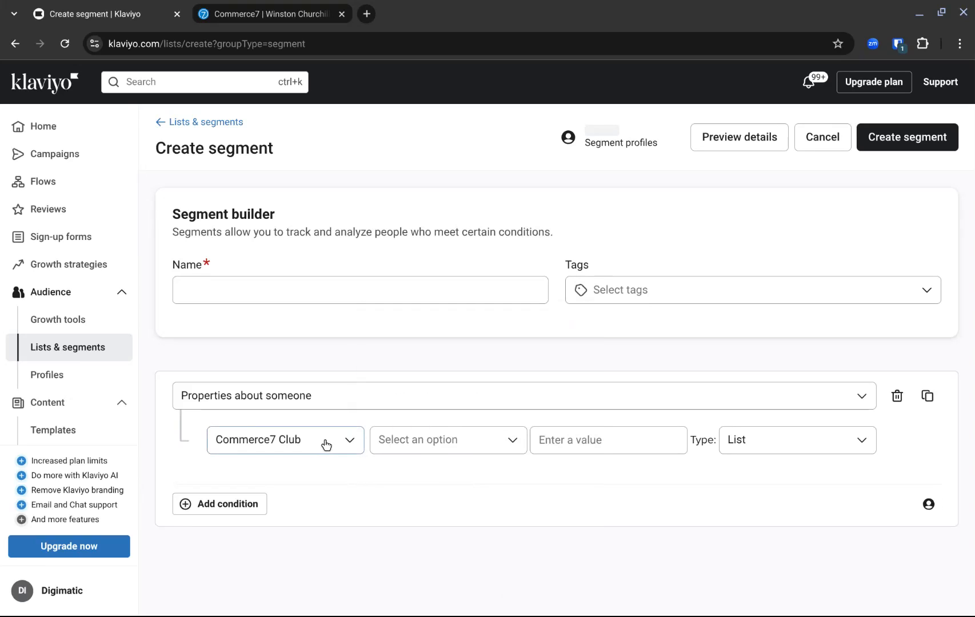
click(491, 445)
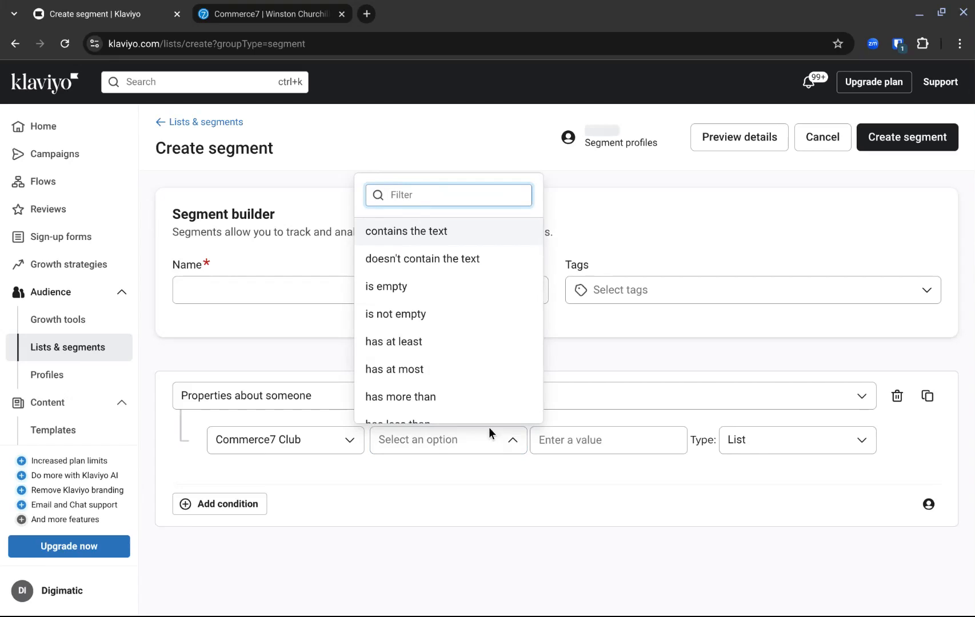
click(462, 313)
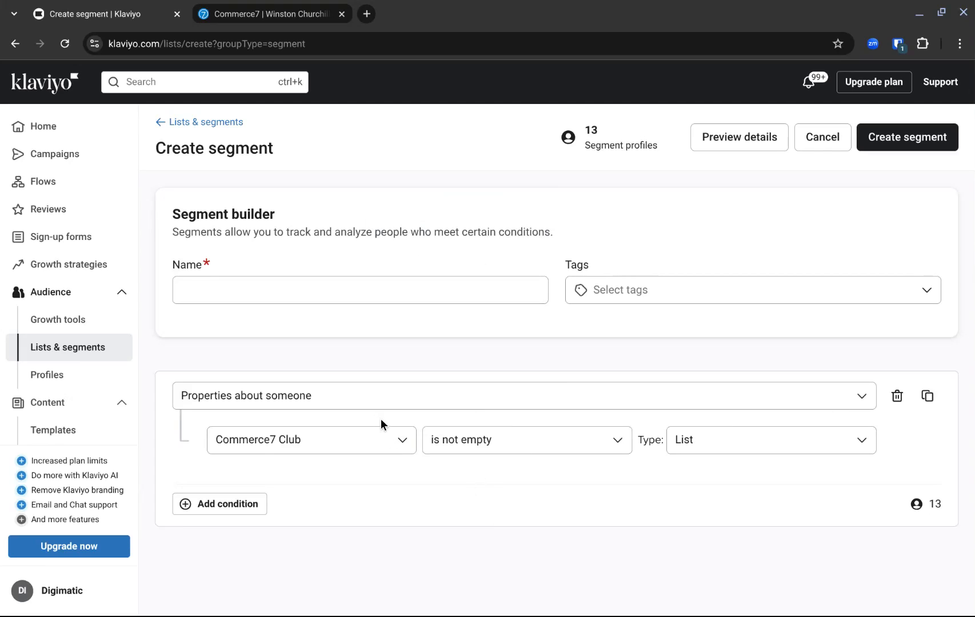
Change the Commerce7 Club condition to "is empty", and after that to "contains the text" with the value Twelve Bottle Club.
click(485, 441)
click(467, 276)
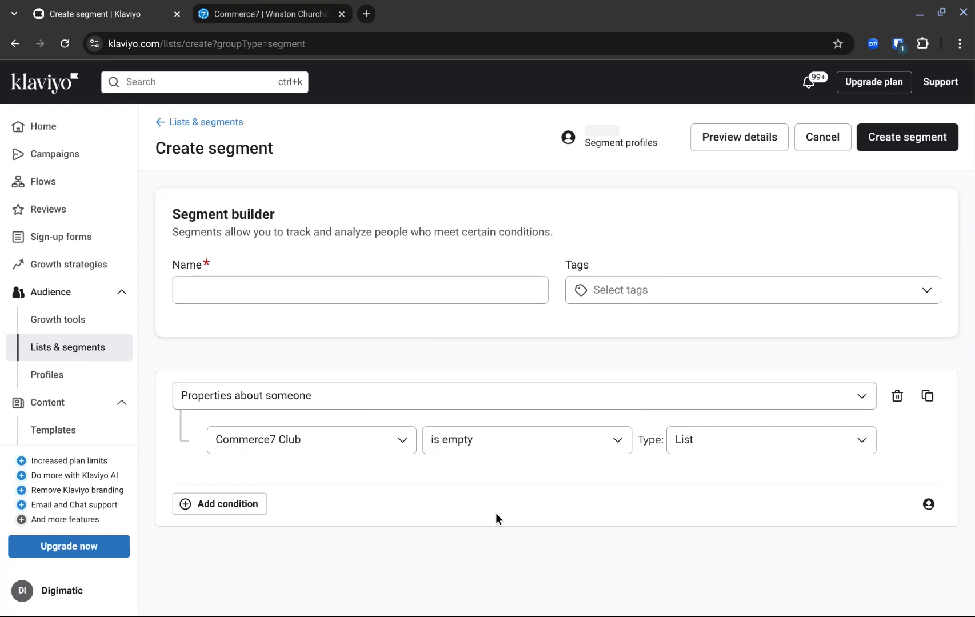
click(524, 446)
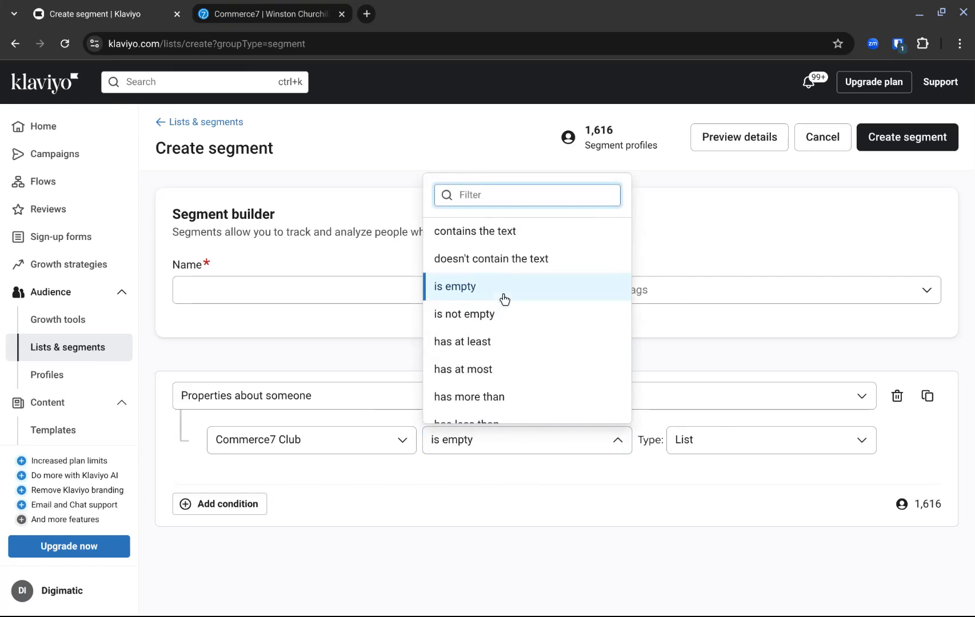
click(506, 239)
click(588, 441)
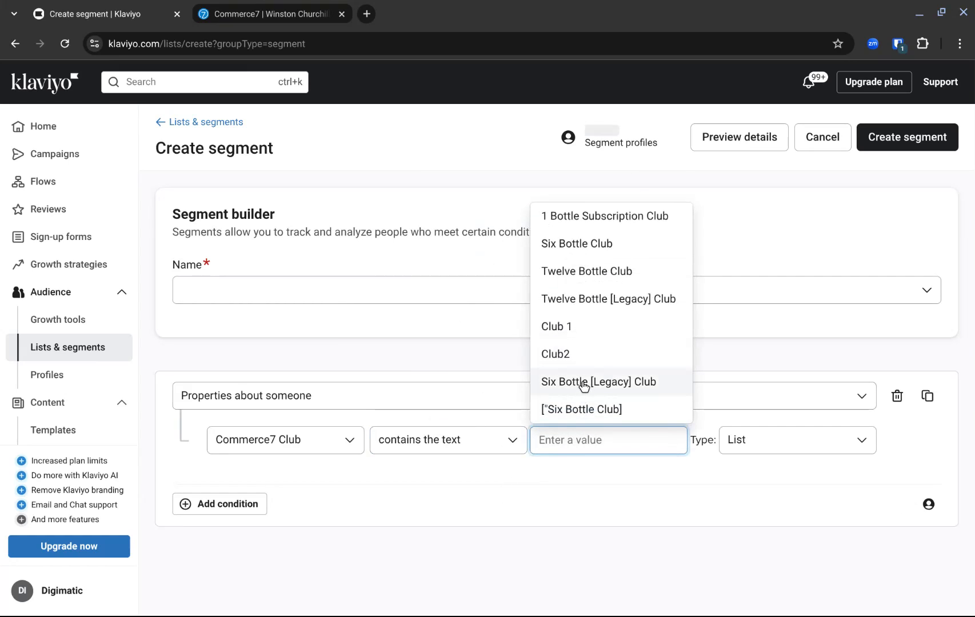
click(578, 273)
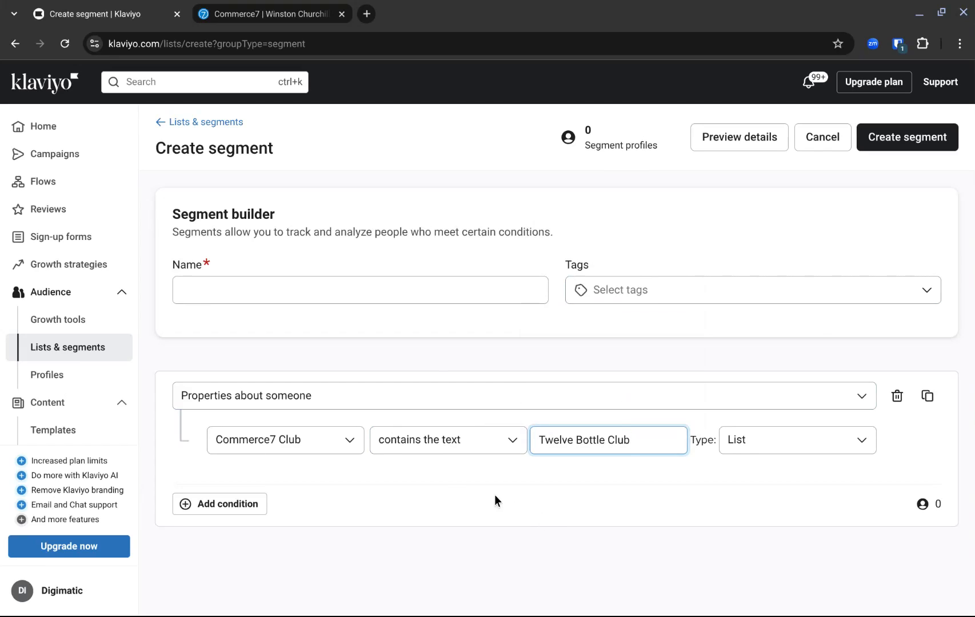
Review the Commerce7 customer properties available for the segment condition, including loyalty, marketing status, metadata and tags, keeping the current property.
click(349, 440)
scroll(496, 457, down, 2)
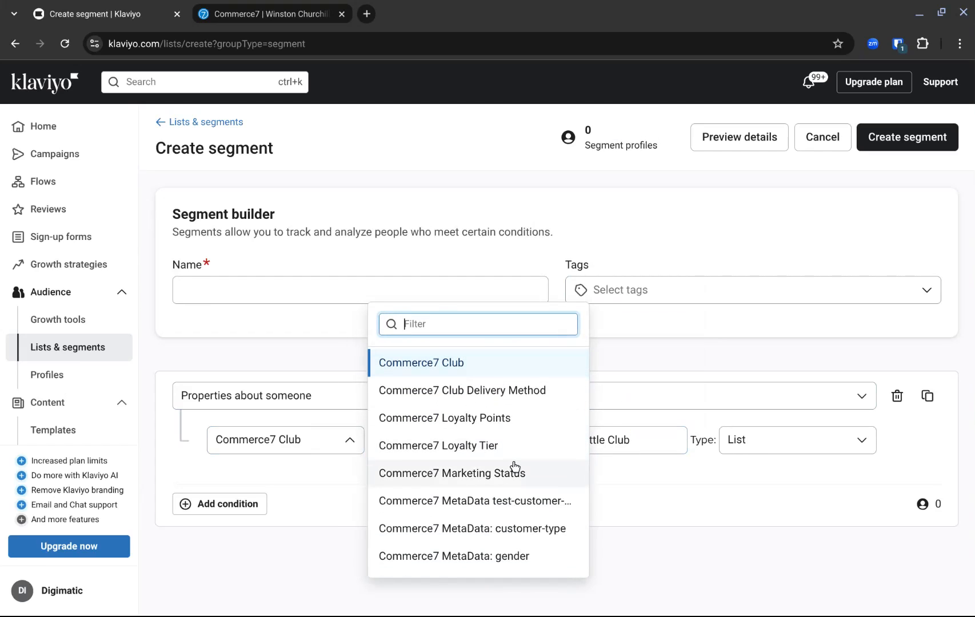
scroll(515, 464, down, 1)
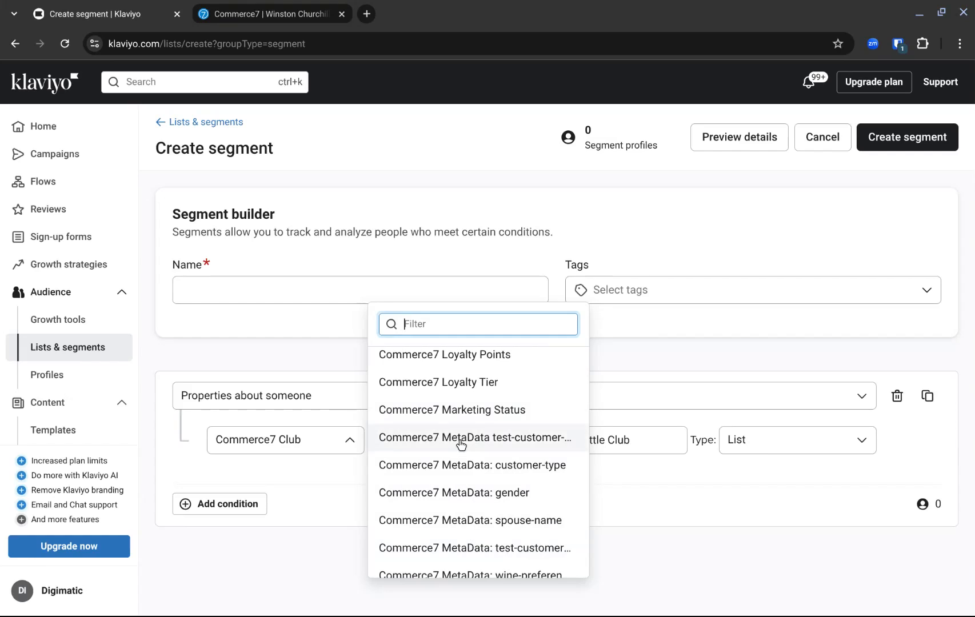
scroll(439, 506, down, 4)
scroll(458, 506, up, 6)
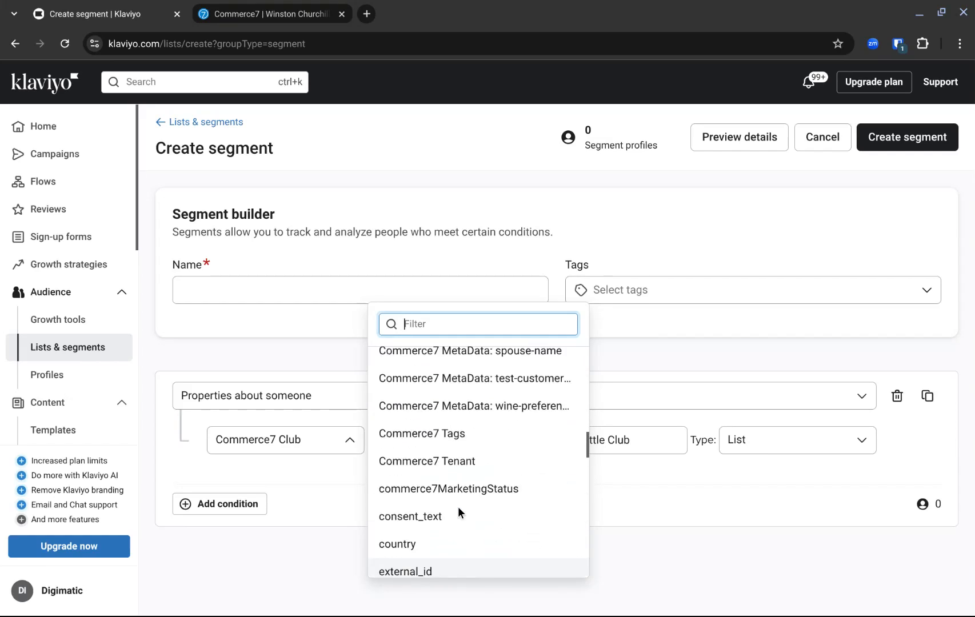
click(316, 463)
Switch the segment condition to "What someone has done (or not done)" and review the Commerce7 metrics available for it.
click(319, 398)
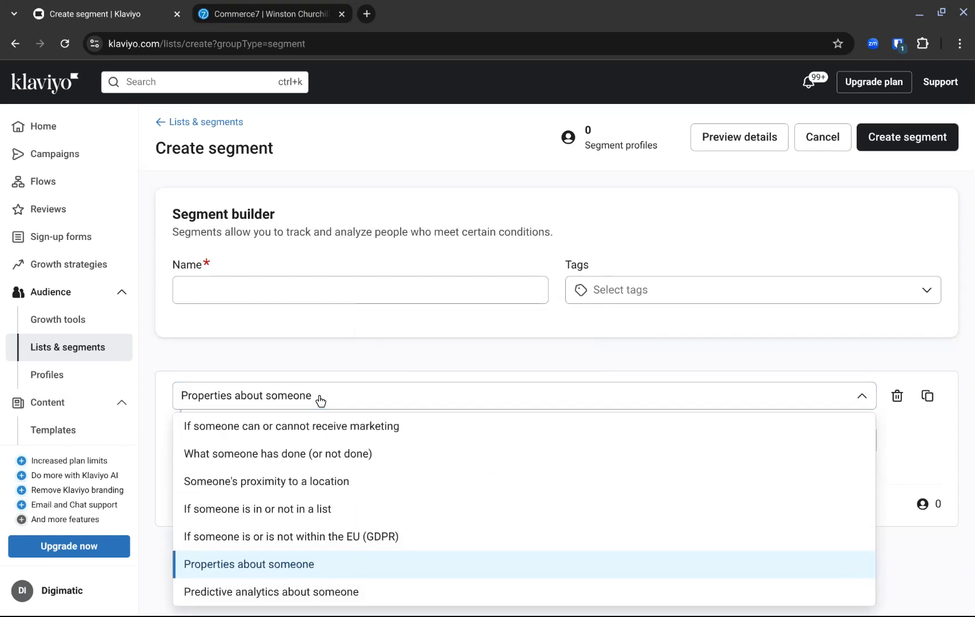
click(333, 457)
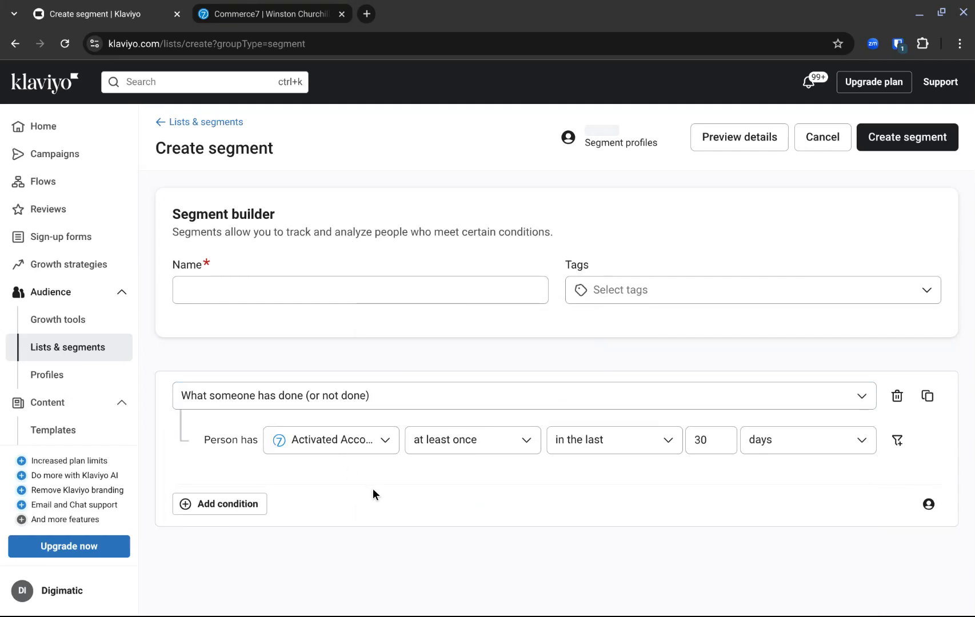
click(386, 443)
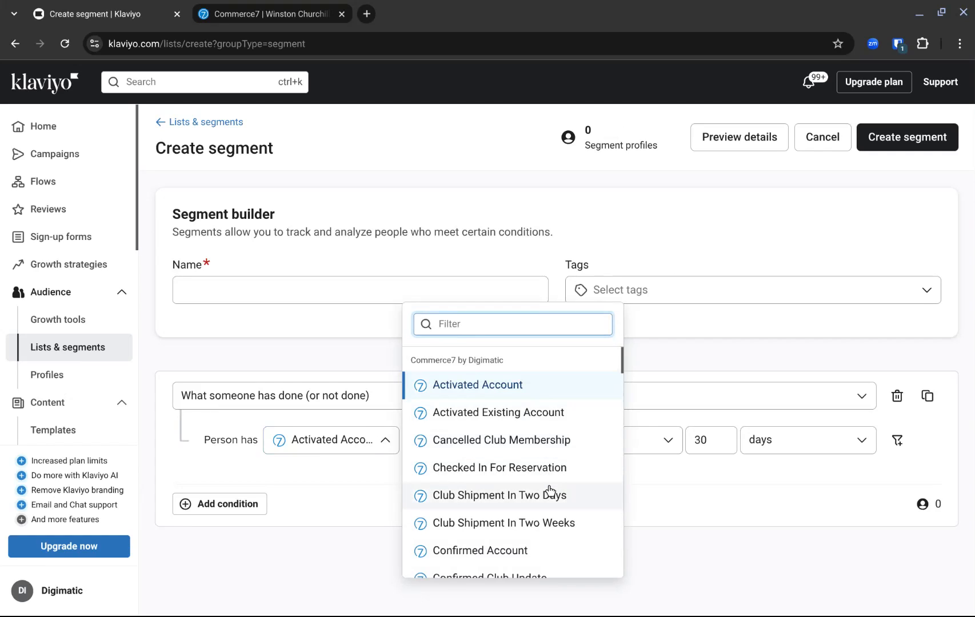
scroll(549, 493, down, 2)
scroll(551, 491, down, 1)
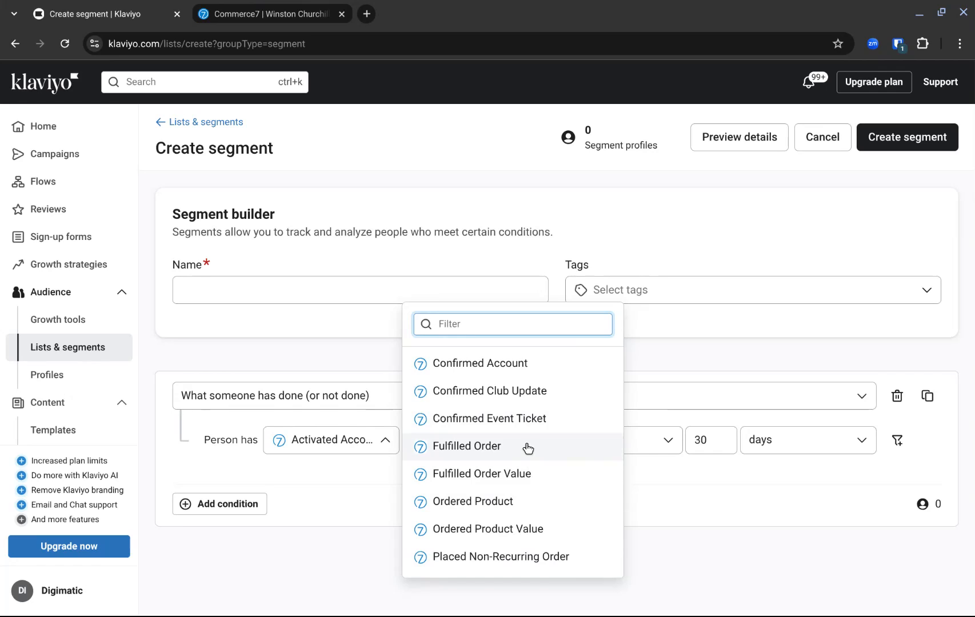
scroll(528, 449, down, 3)
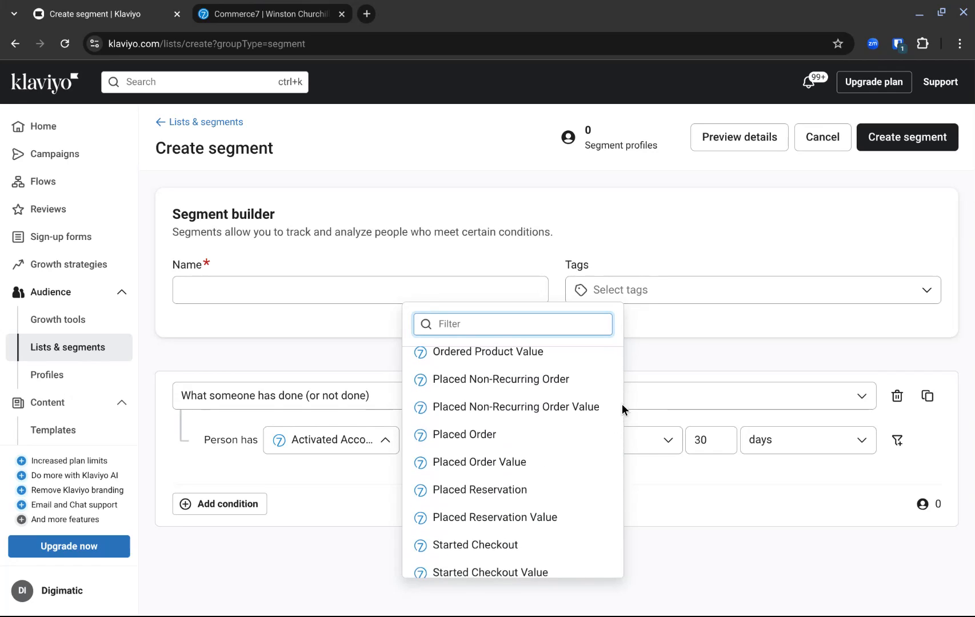
scroll(617, 406, down, 2)
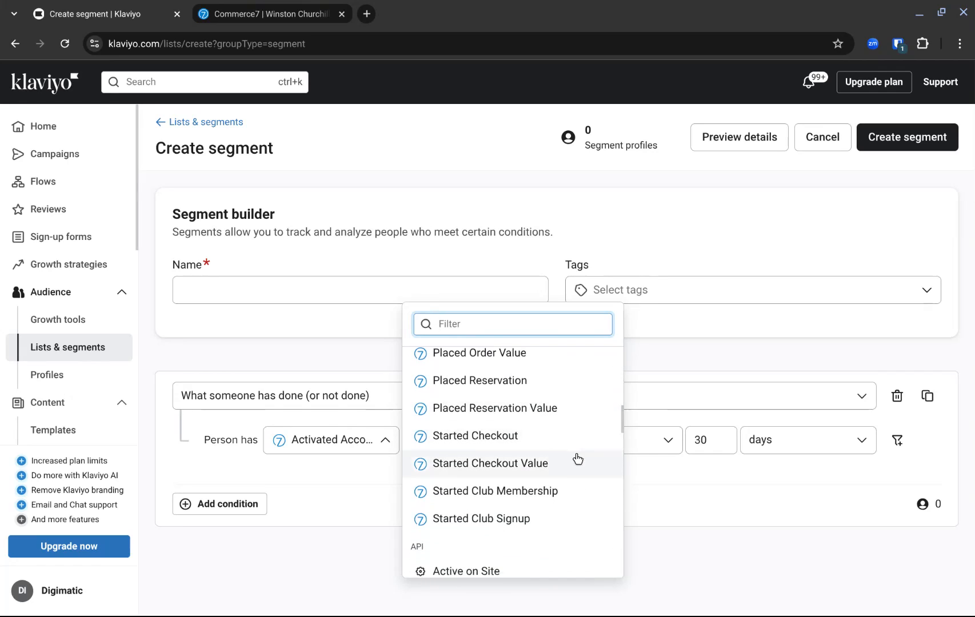
click(674, 528)
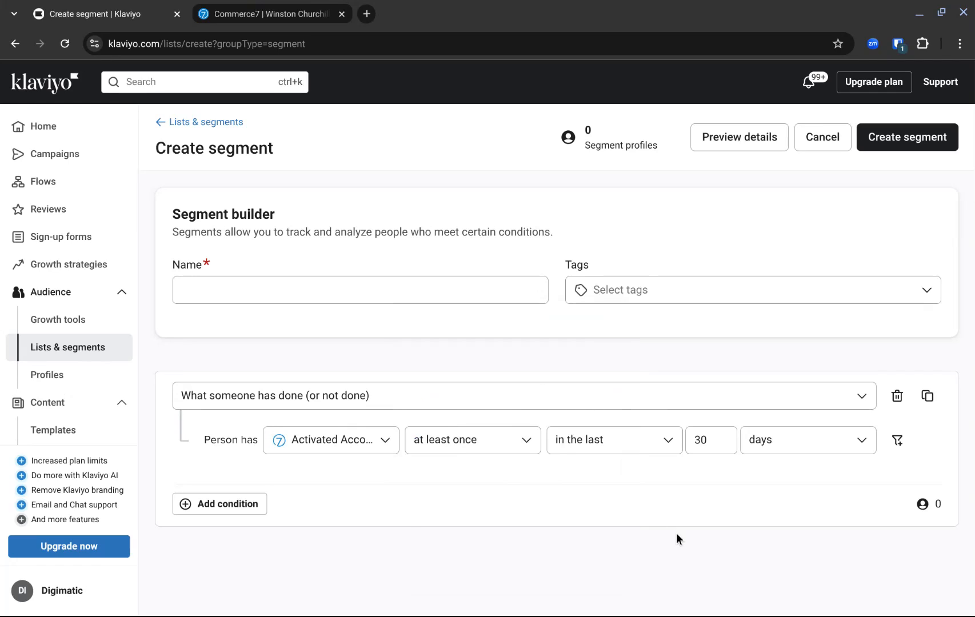
Find the metrics matching "ordered" and set the condition's metric to Ordered Product.
click(385, 441)
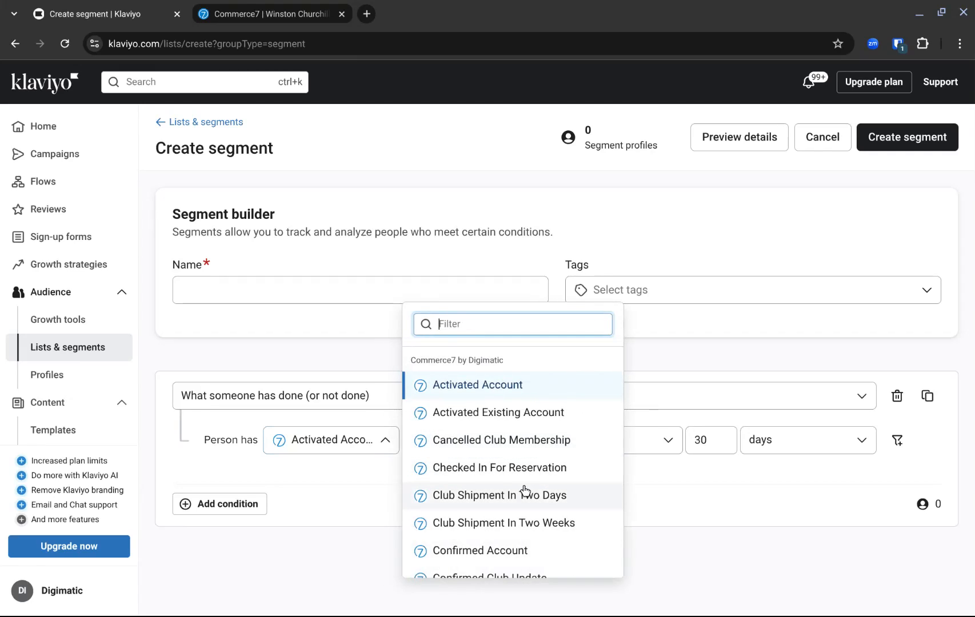
text(ordered)
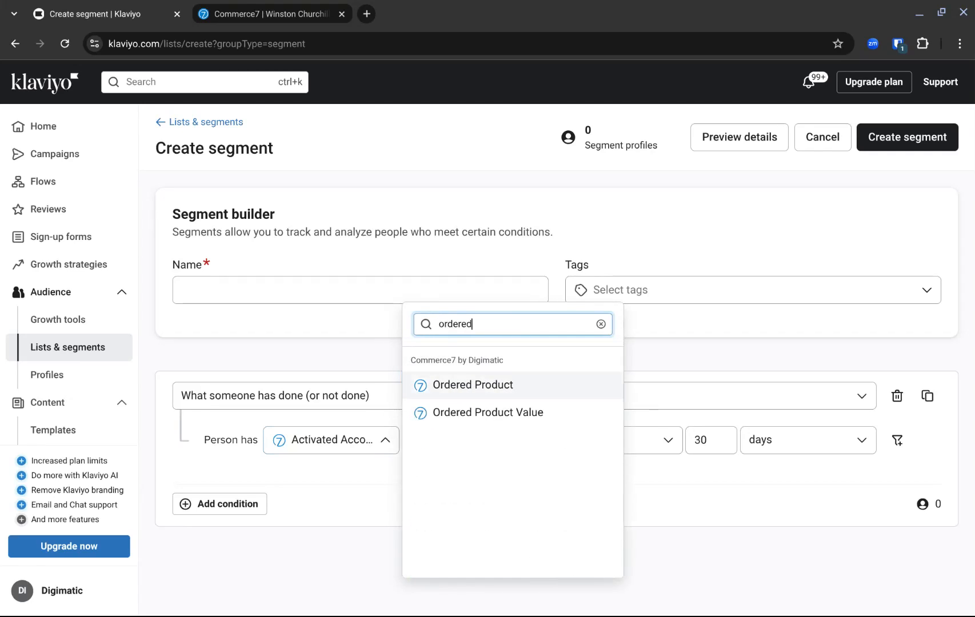
click(502, 387)
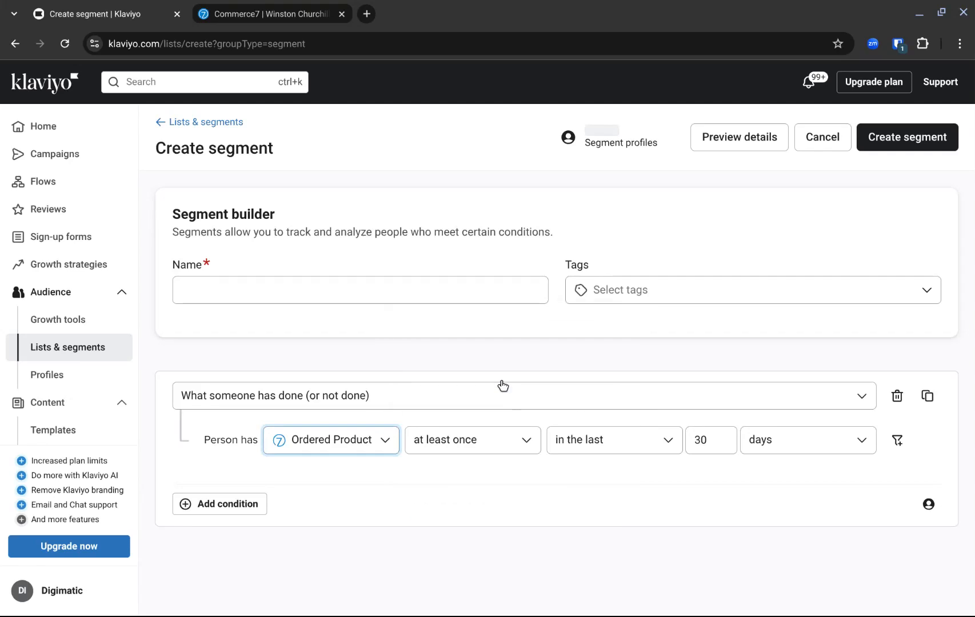
Add a filter to the Ordered Product condition where Wine Type equals Red.
click(897, 442)
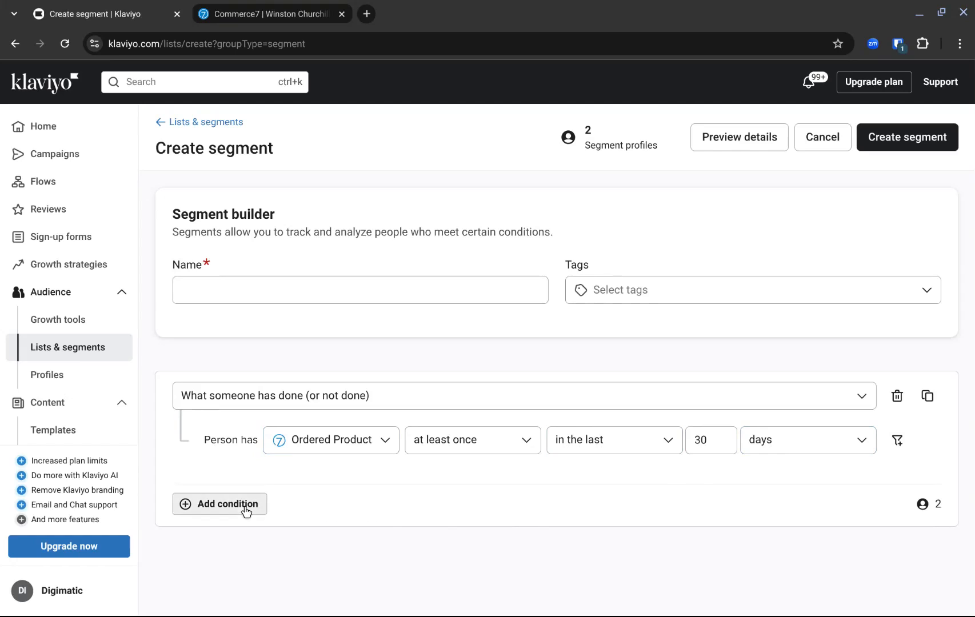
click(896, 440)
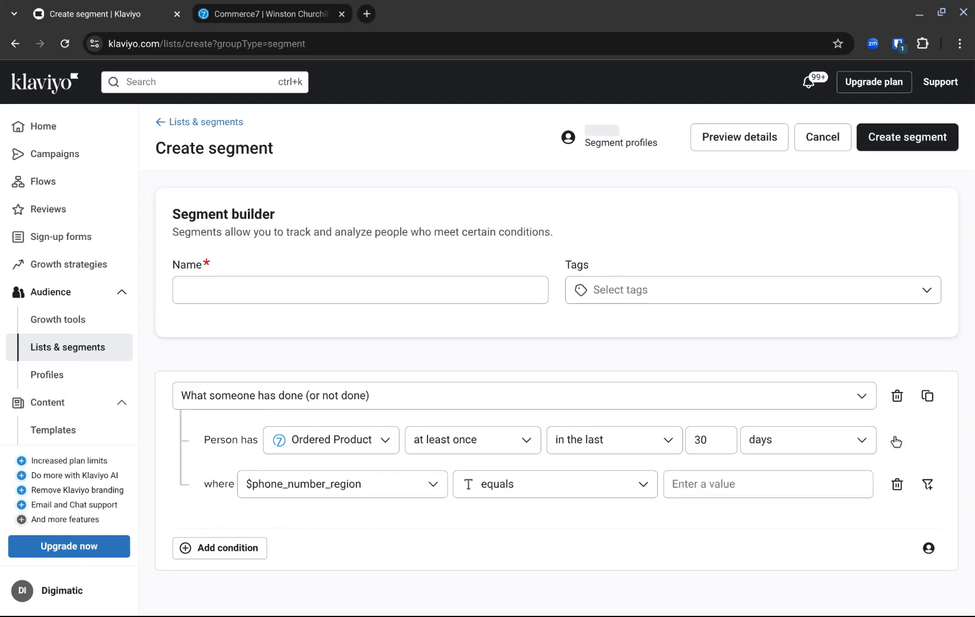
click(398, 487)
scroll(377, 422, down, 1)
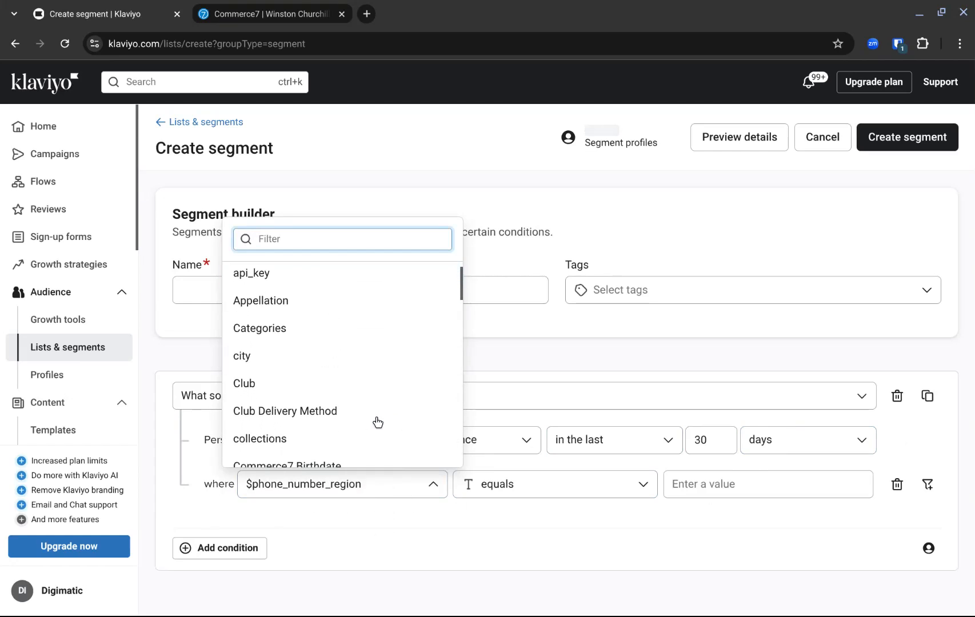
scroll(326, 370, up, 1)
scroll(329, 374, down, 10)
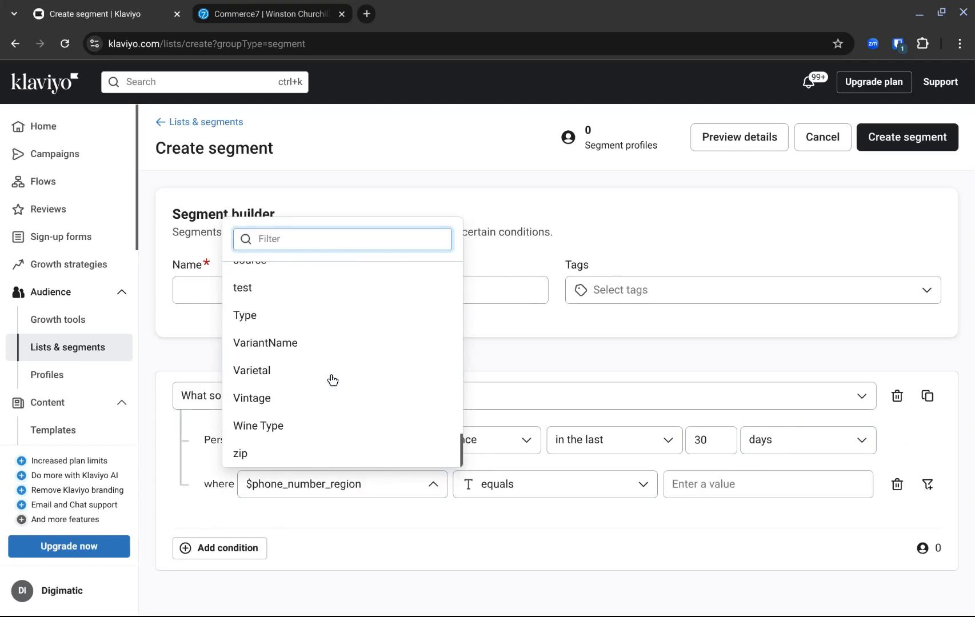
click(289, 426)
click(719, 483)
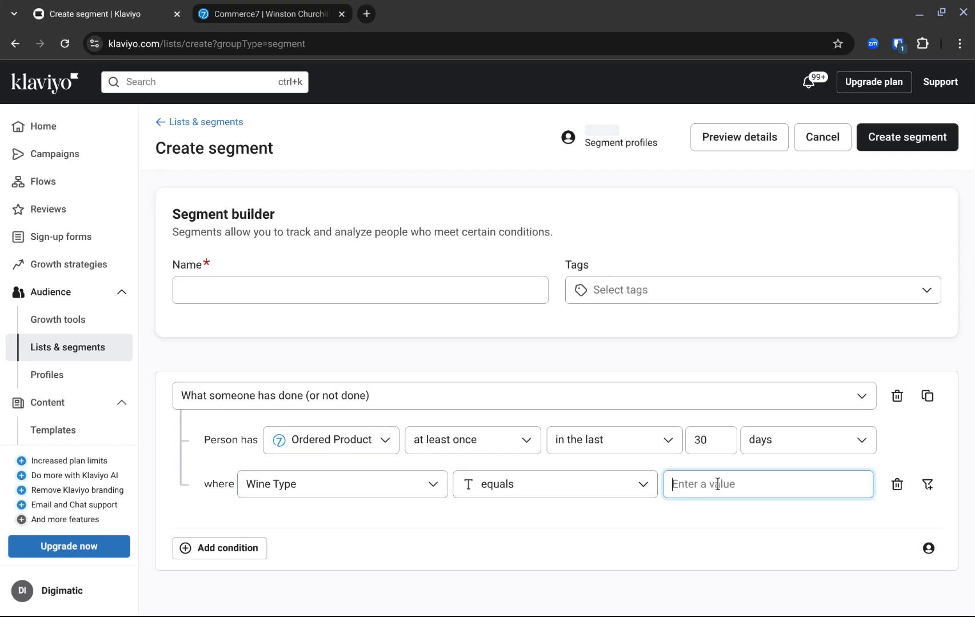
click(680, 521)
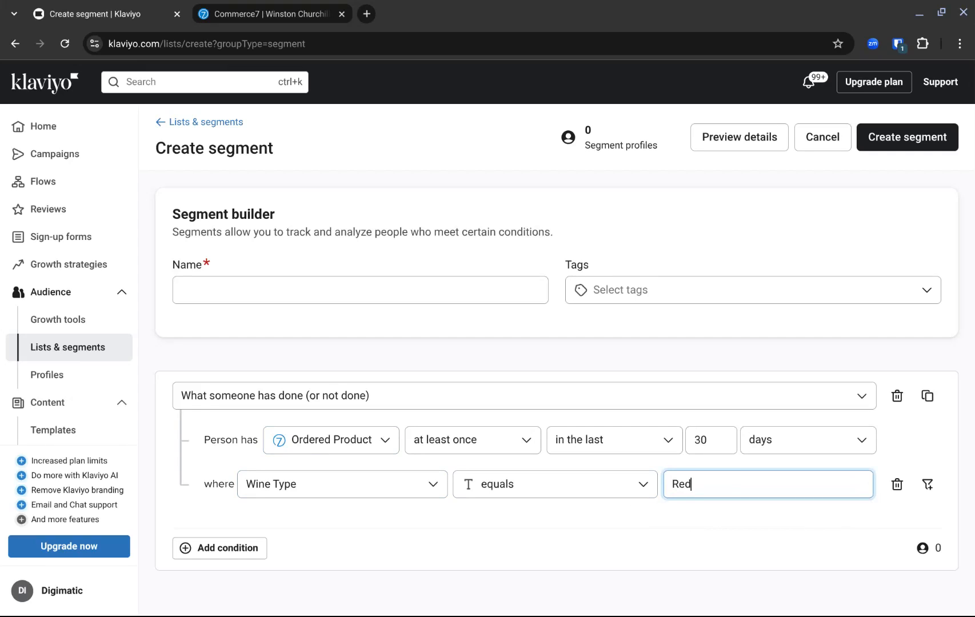
Change the condition's metric to Placed Reservation and review its available filter dimensions without choosing one.
click(368, 444)
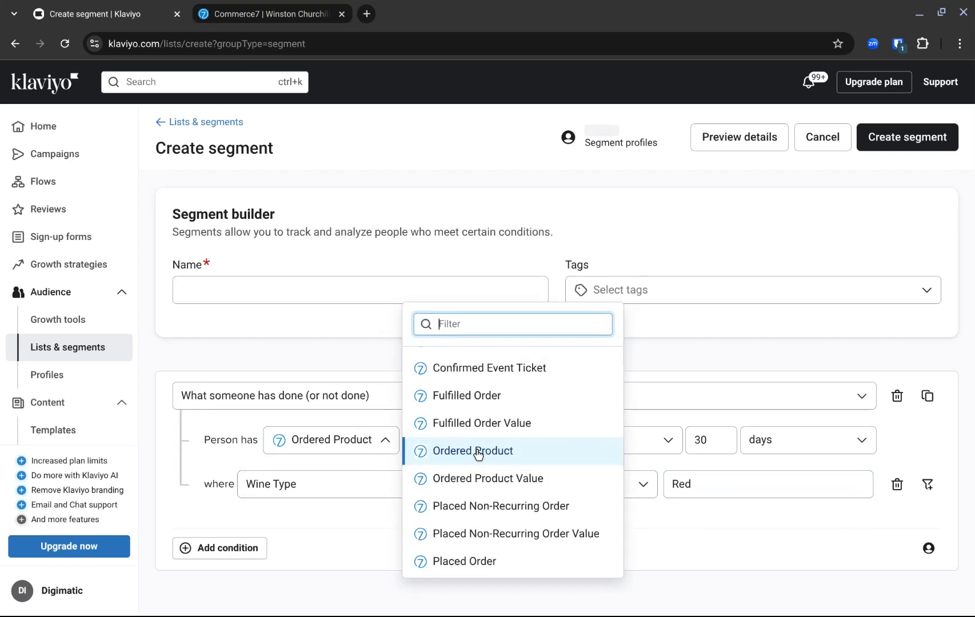
scroll(516, 529, down, 2)
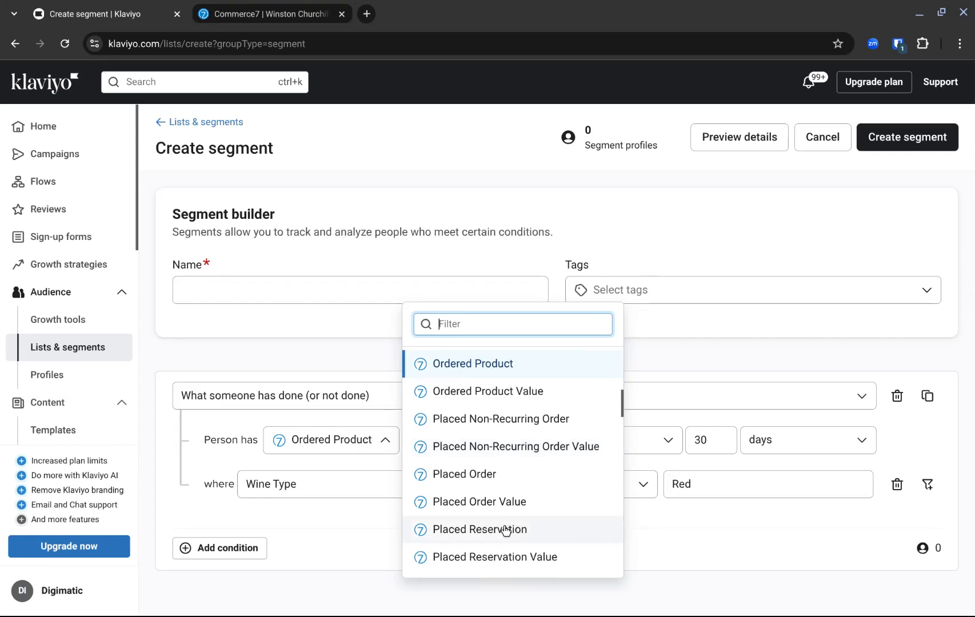
click(505, 529)
click(434, 494)
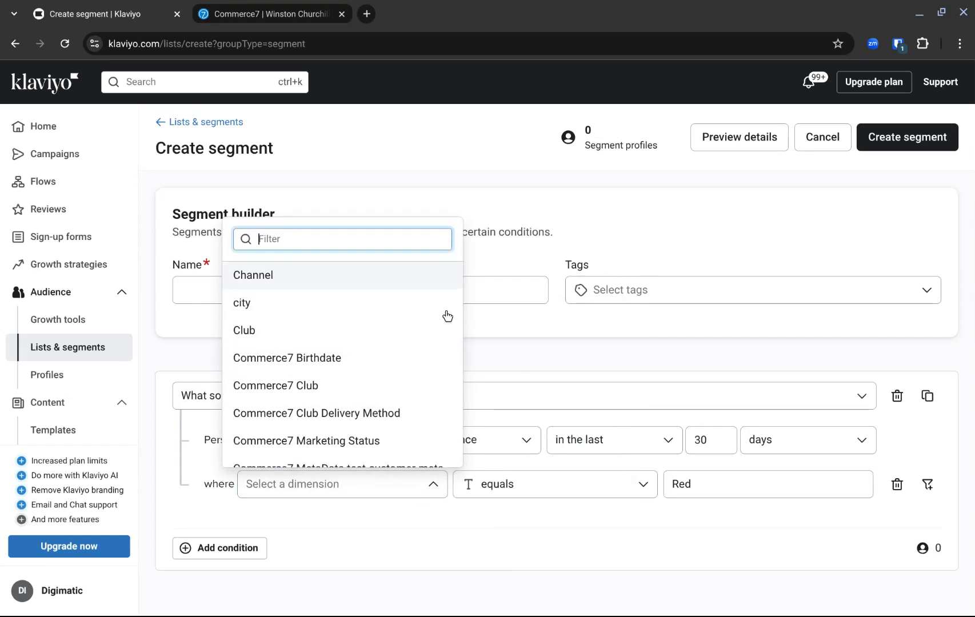
scroll(425, 343, down, 10)
scroll(425, 343, down, 2)
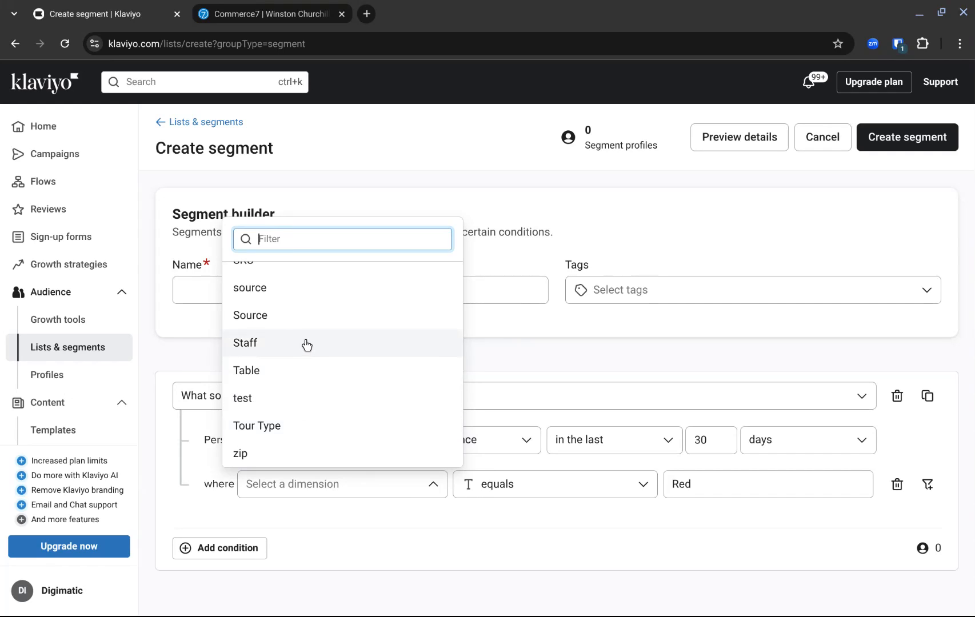
click(479, 532)
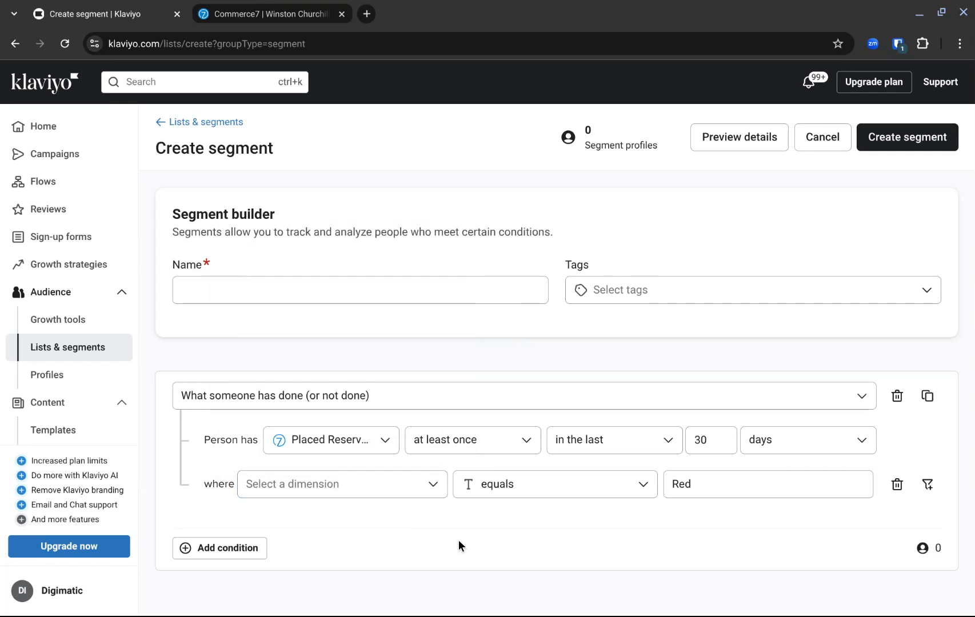
click(384, 445)
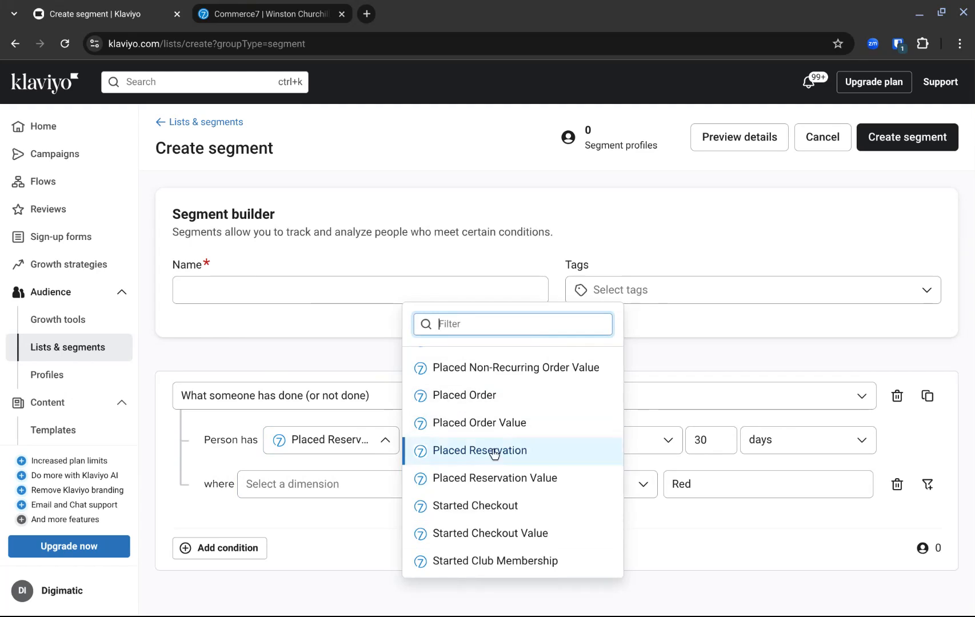
click(320, 516)
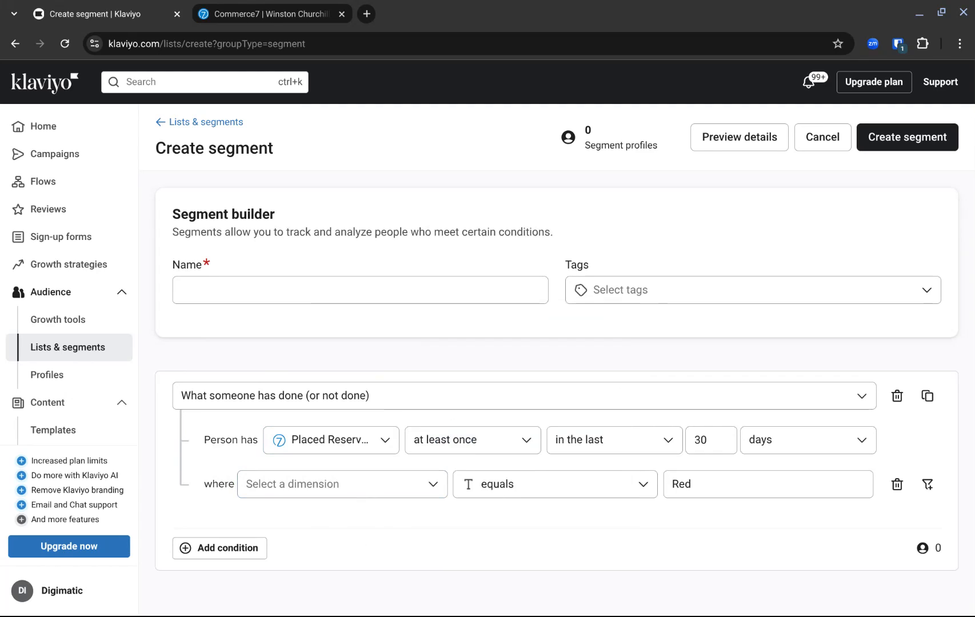
Browse the flow library's "Prevent lost sales" goal and preview the Abandoned Cart Reminder template without using it.
click(67, 180)
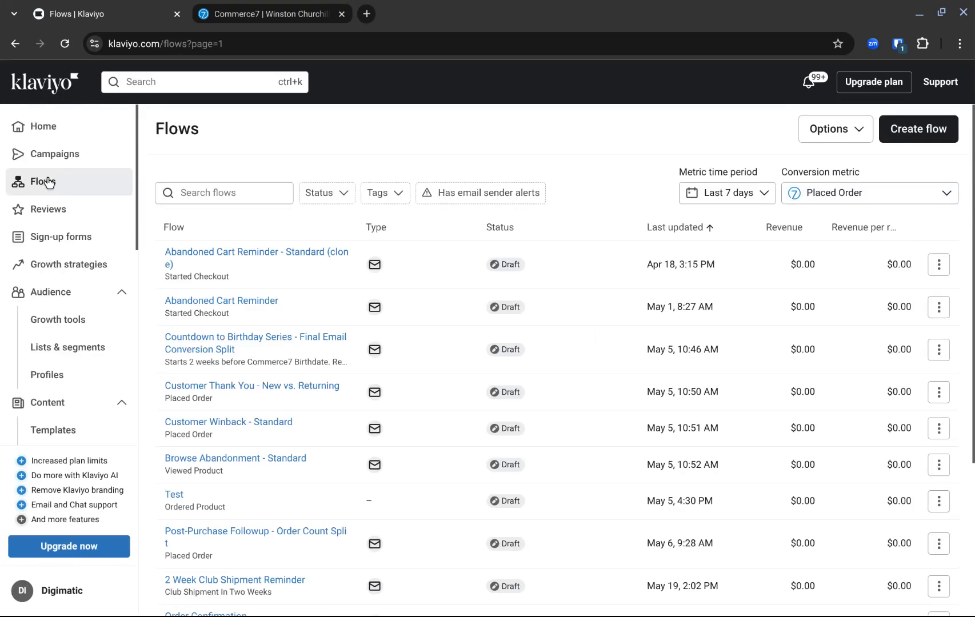
click(923, 130)
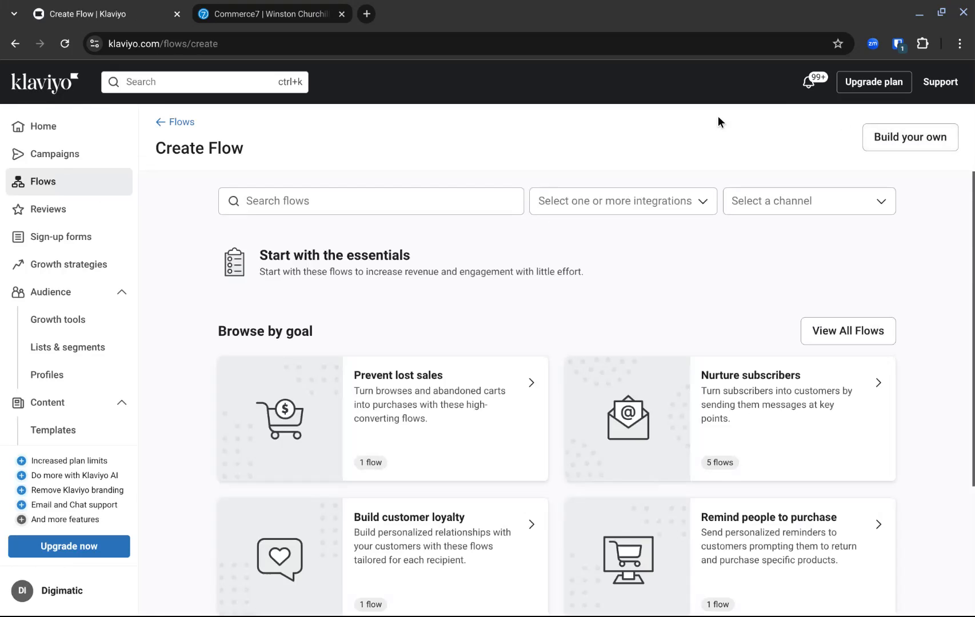
click(439, 415)
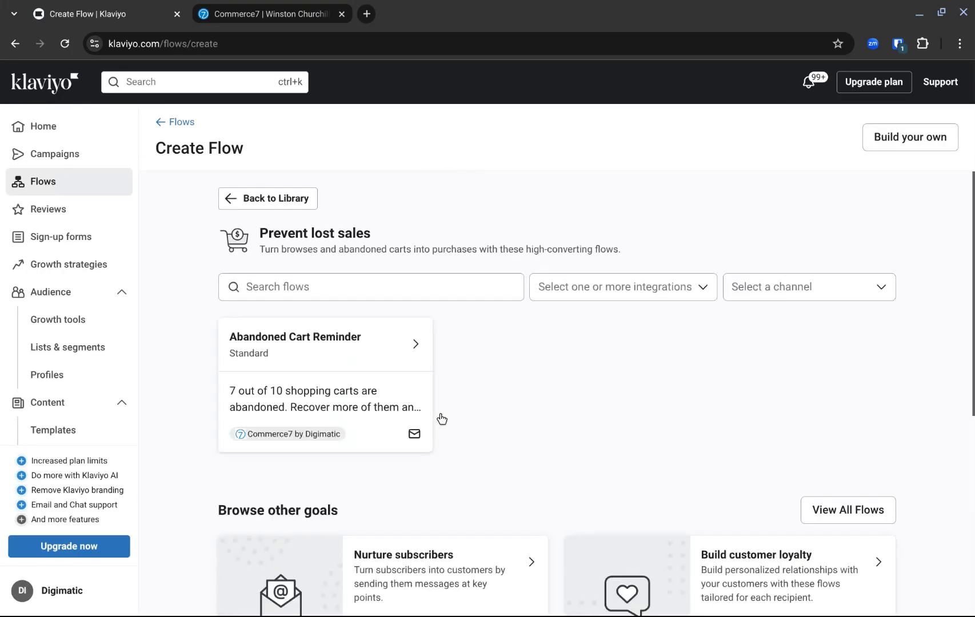
click(373, 390)
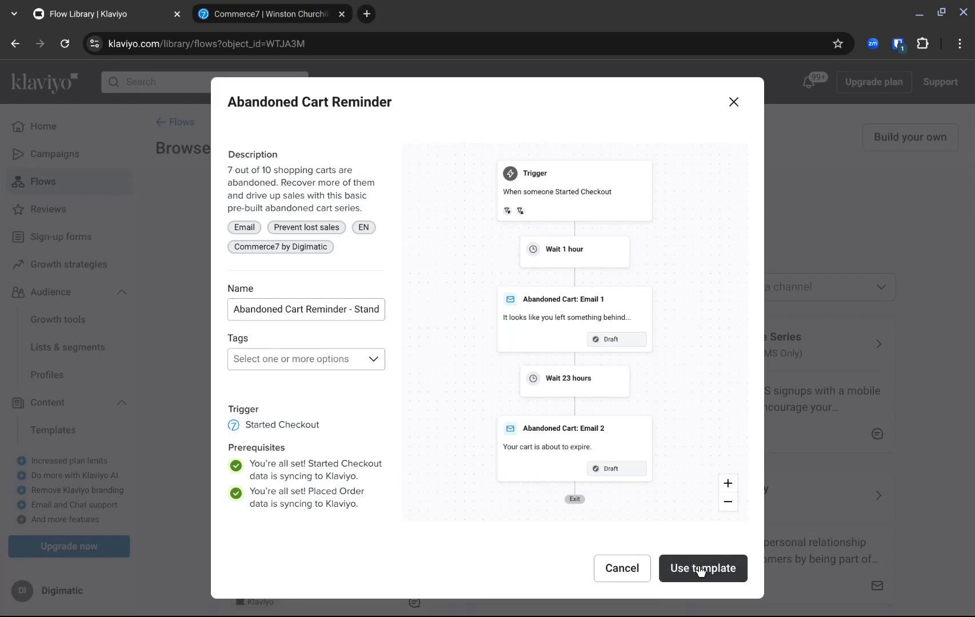
click(616, 569)
Create a flow from scratch named "Pickup Reminder".
click(887, 137)
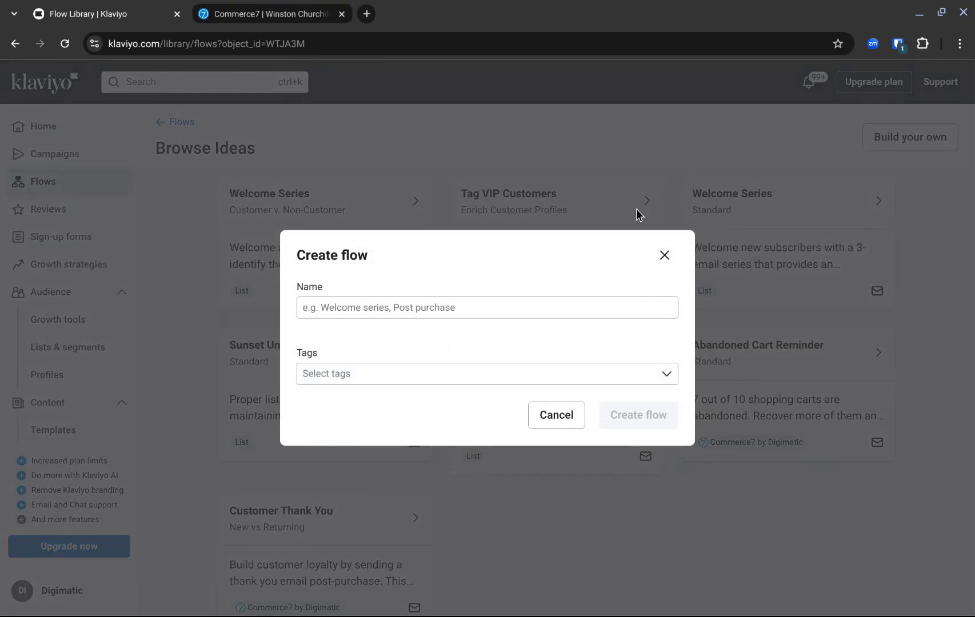
click(447, 308)
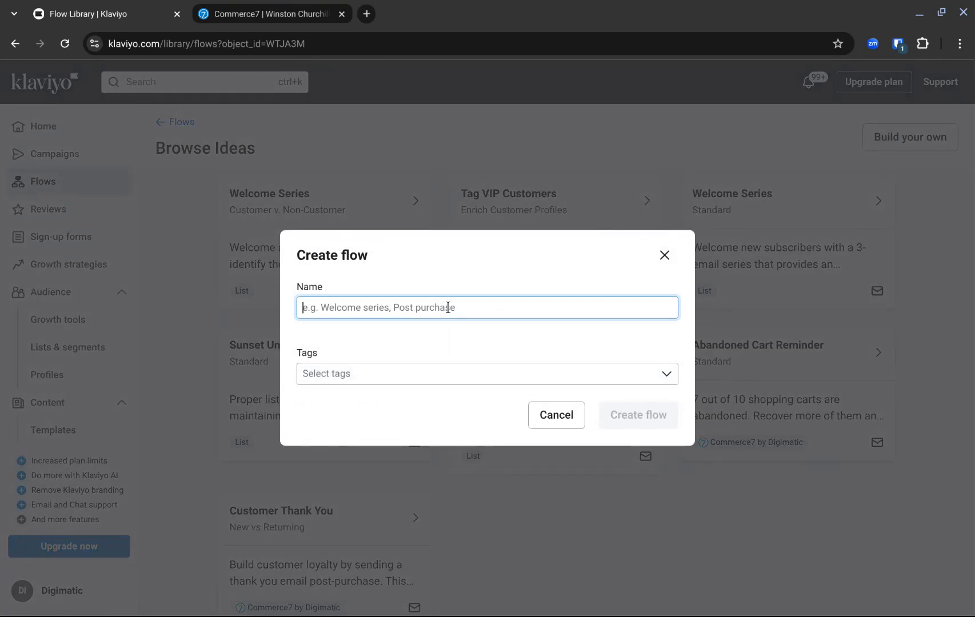
text(Pickup Reminder)
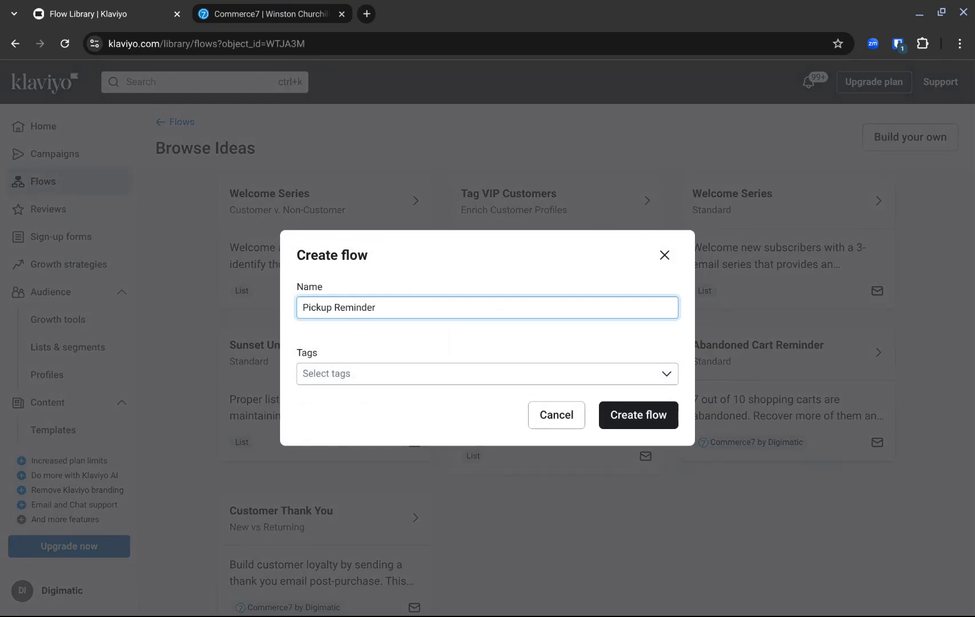
click(622, 422)
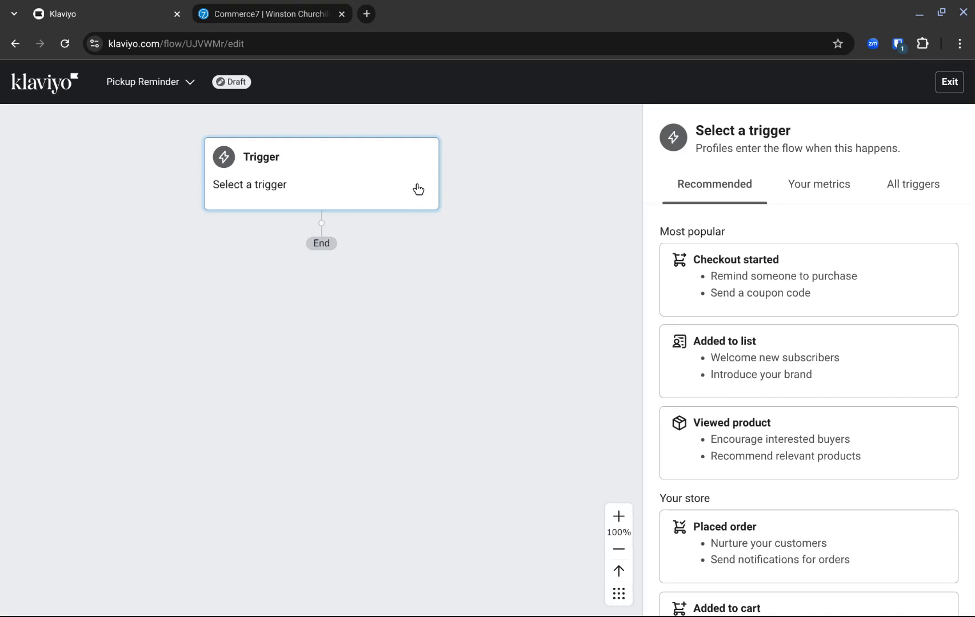
Choose the Commerce7 by Digimatic metric Placed Order as the flow's trigger.
click(418, 188)
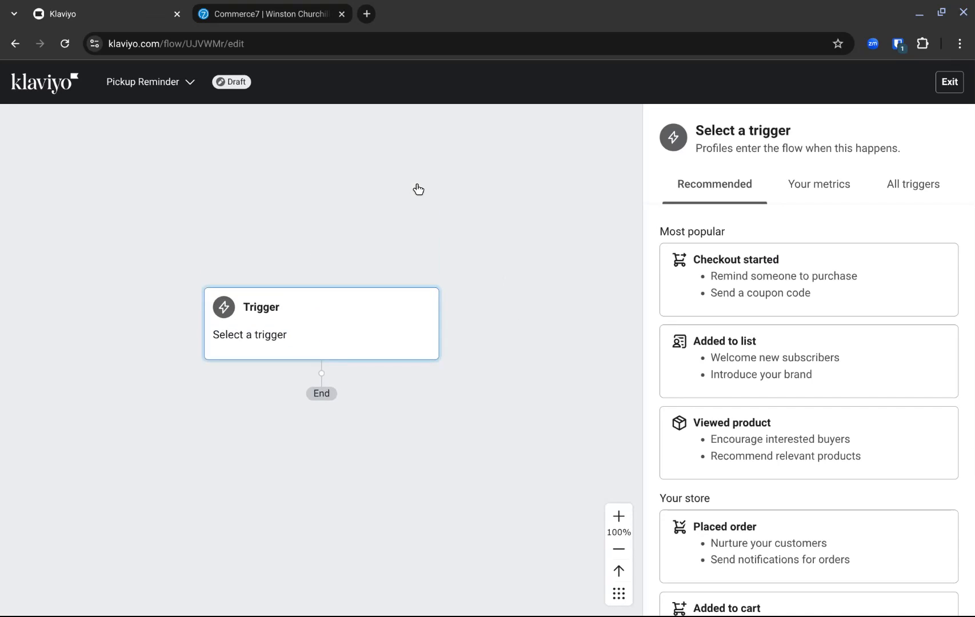
click(793, 189)
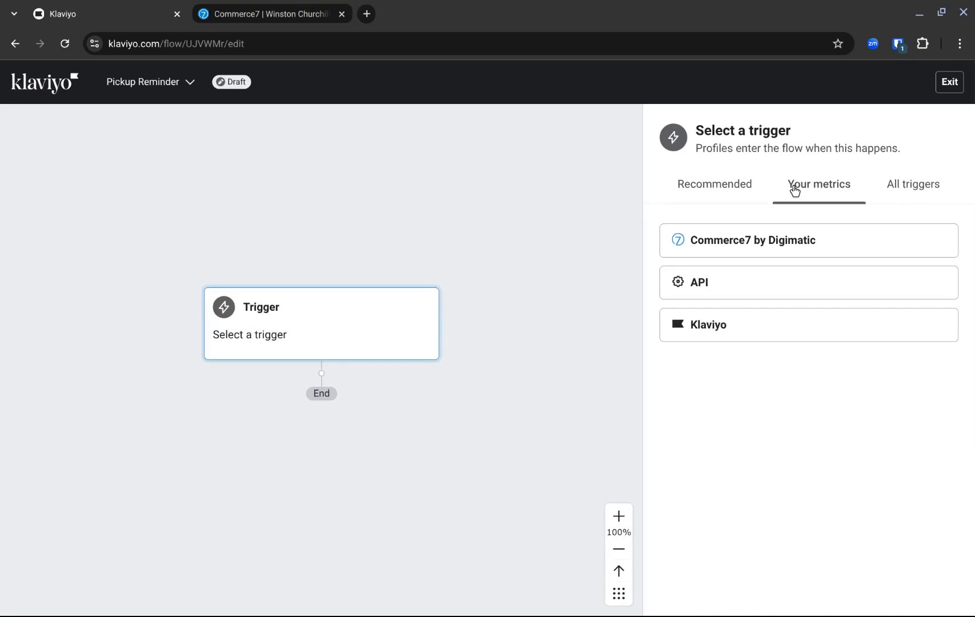
click(742, 244)
scroll(817, 429, down, 2)
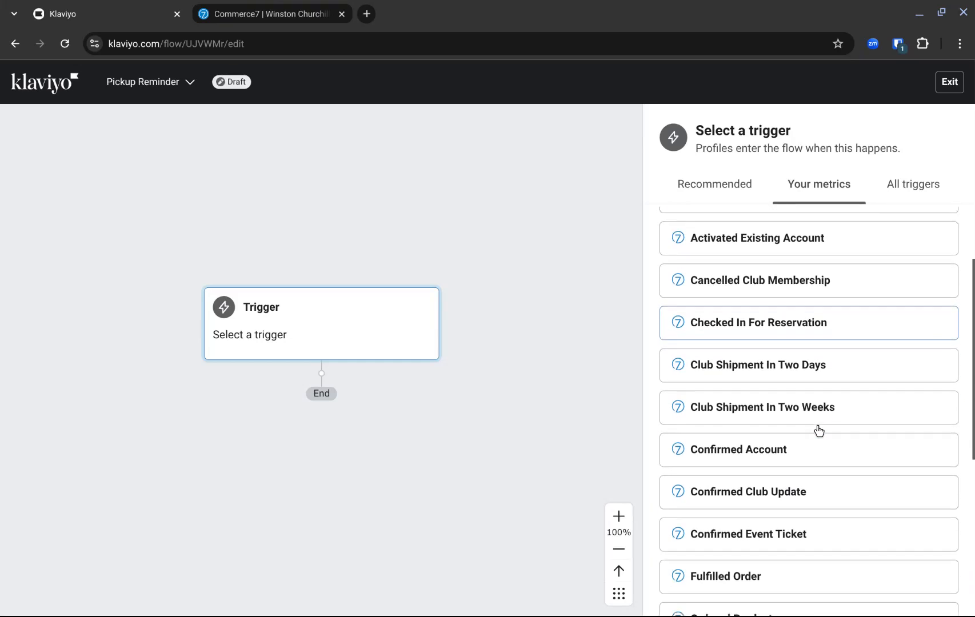
scroll(818, 430, down, 3)
click(746, 511)
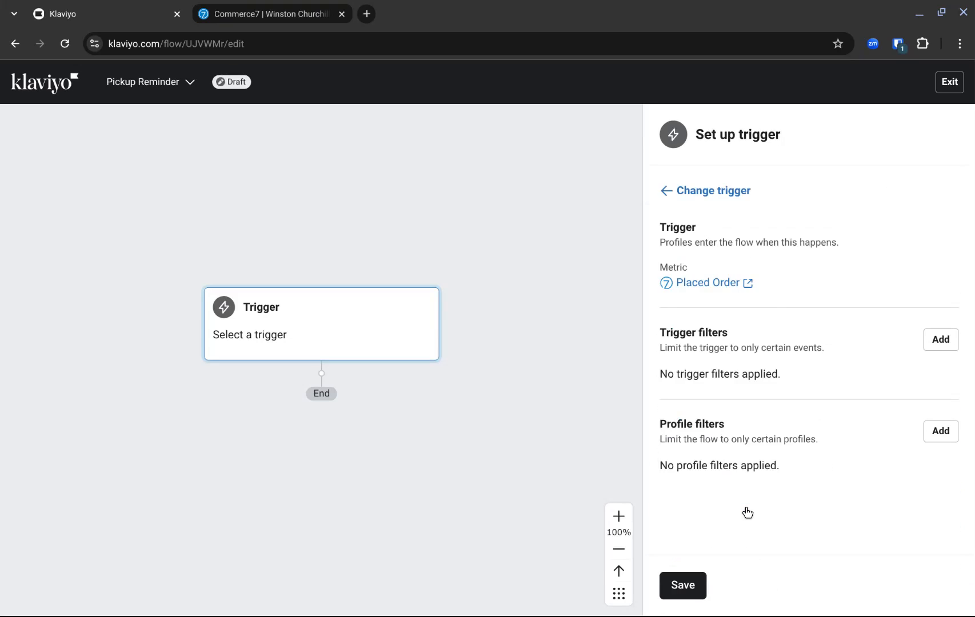
Add a trigger filter where Delivery Method equals Pickup, and save the filter and the trigger setup.
click(946, 340)
click(818, 245)
click(752, 241)
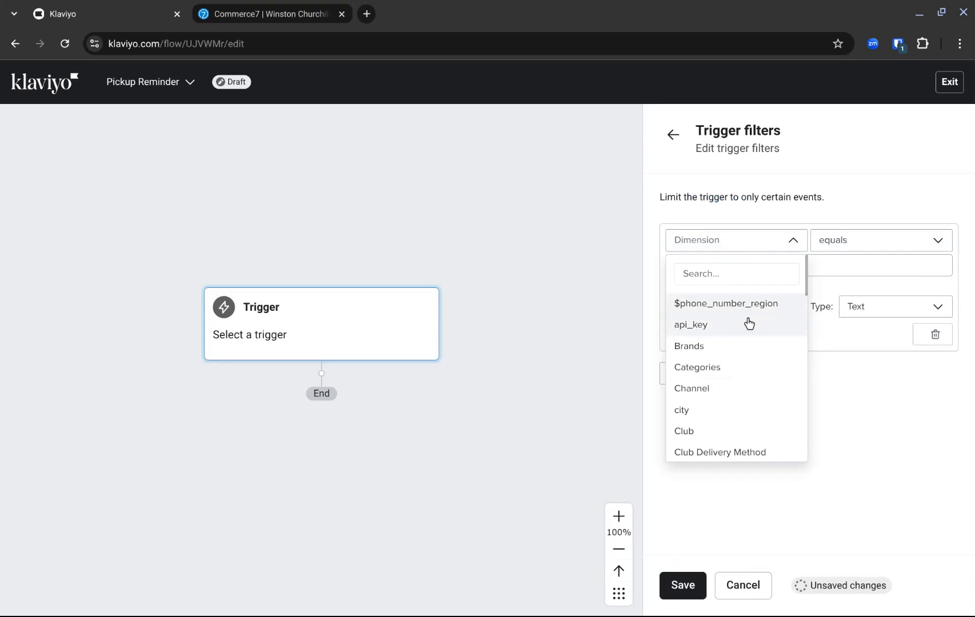
scroll(744, 343, down, 2)
scroll(744, 361, down, 1)
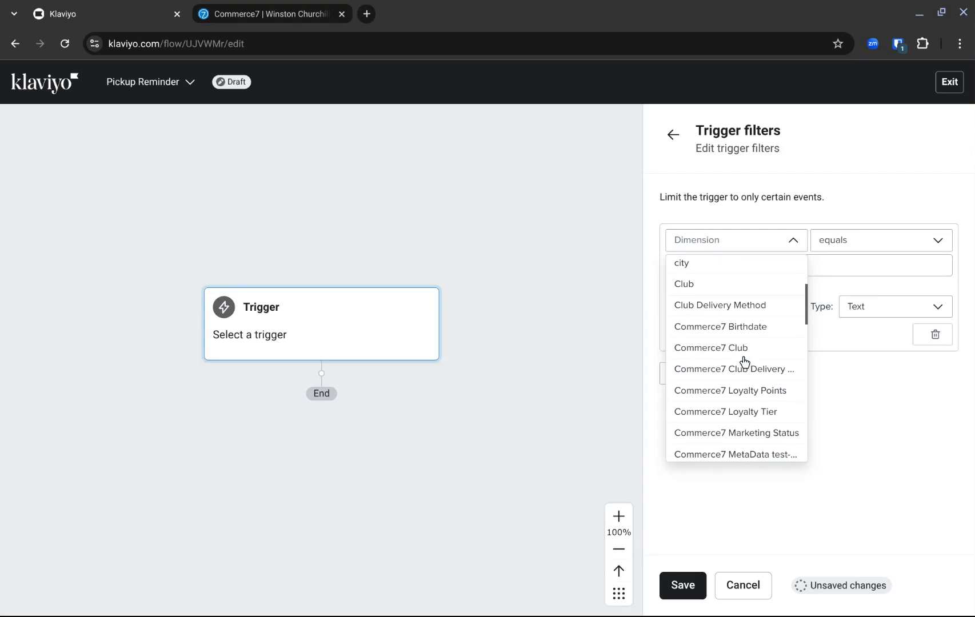
scroll(767, 318, down, 5)
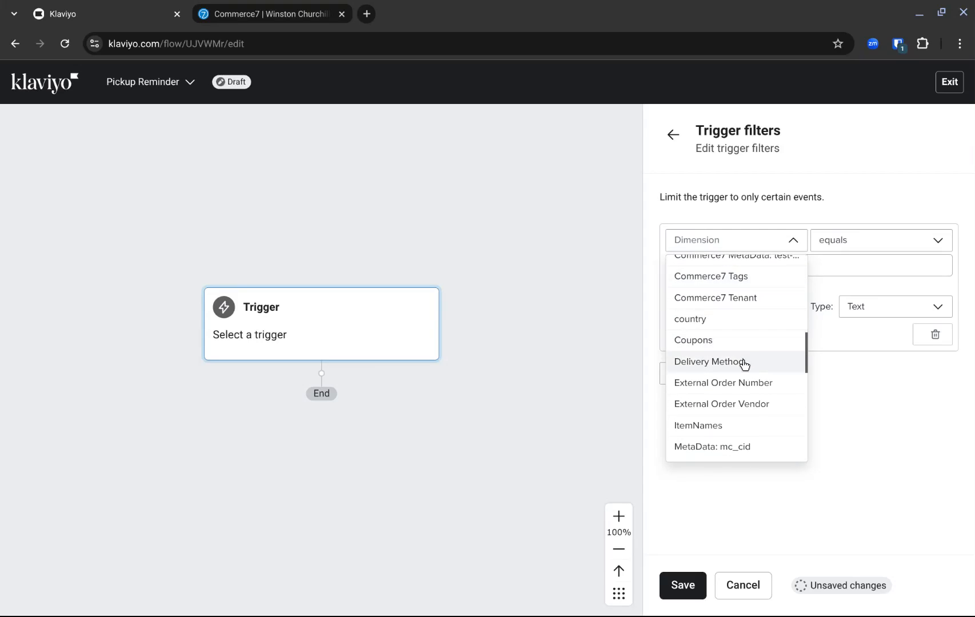
click(744, 362)
click(753, 269)
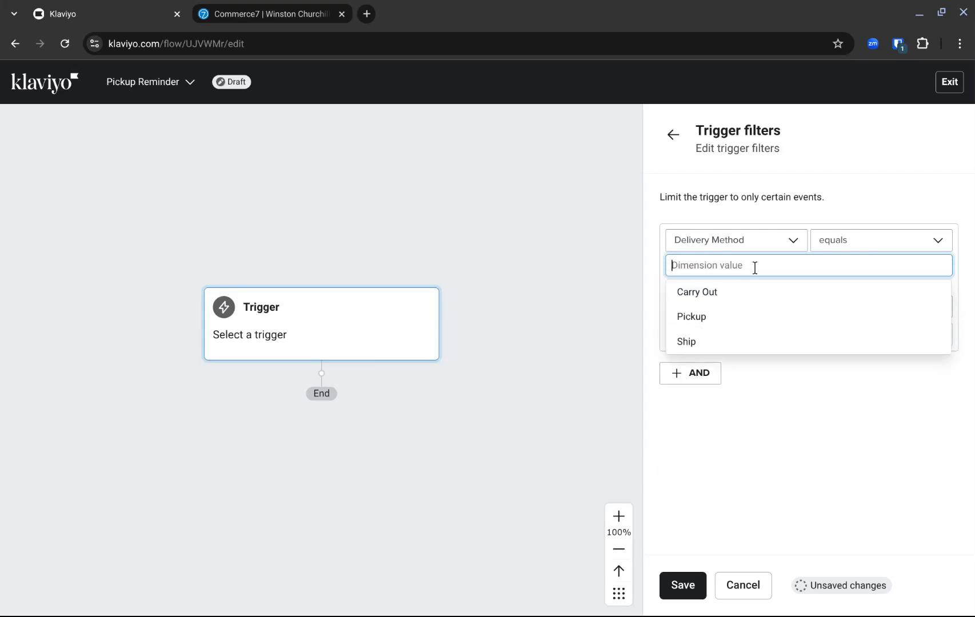
click(709, 319)
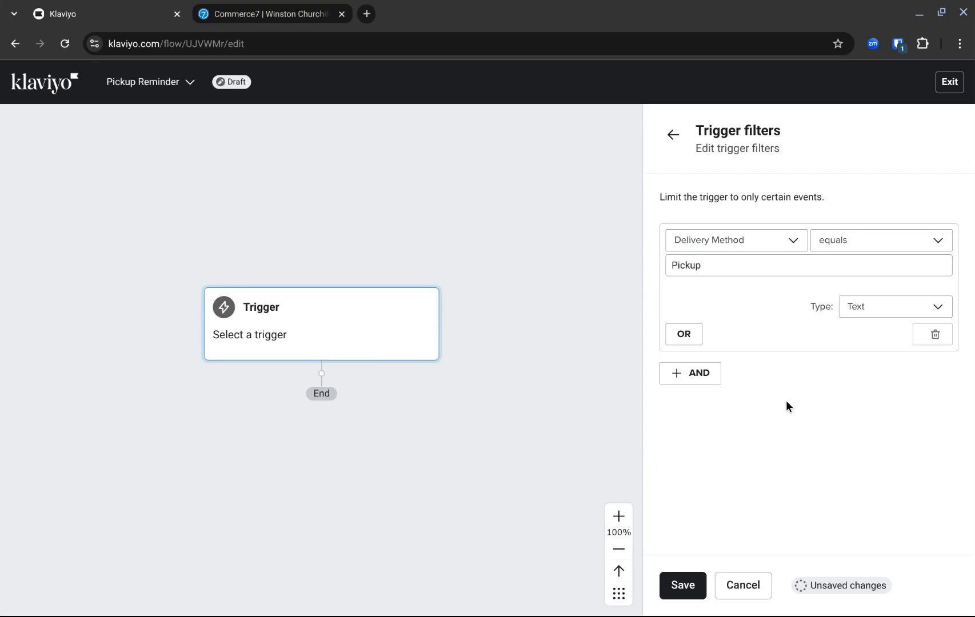
click(685, 586)
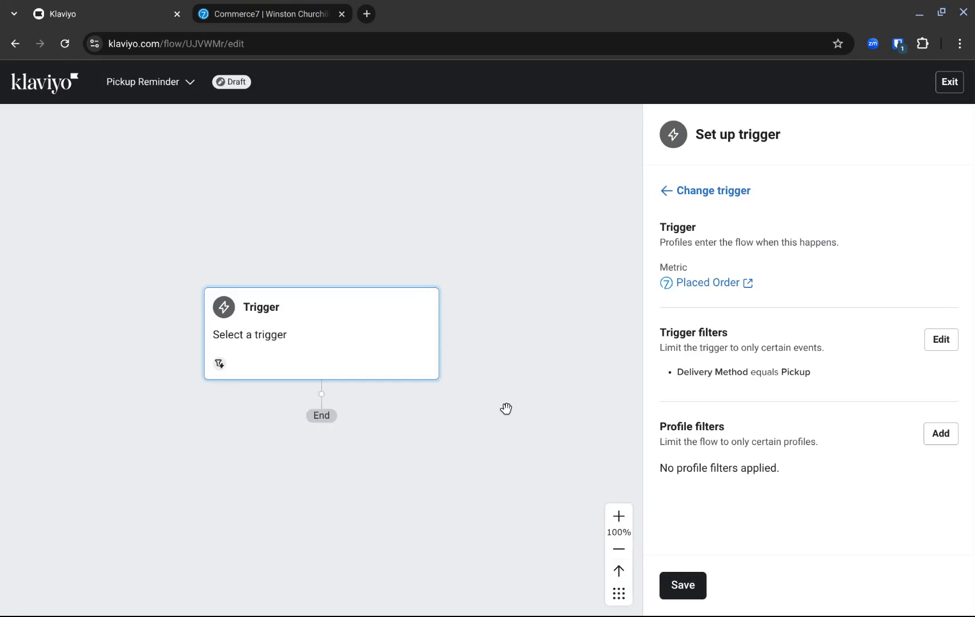
click(681, 582)
click(608, 427)
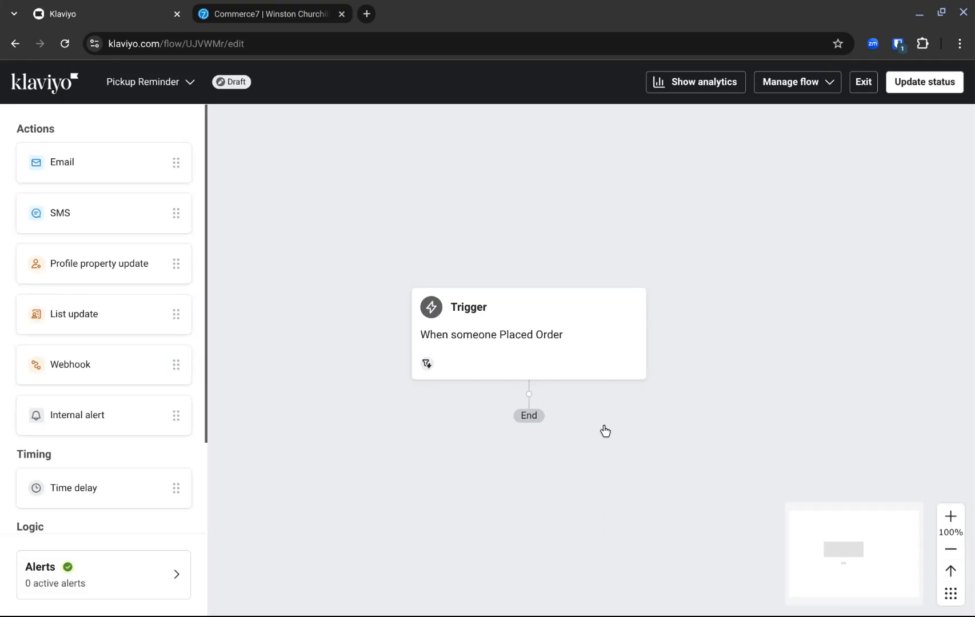
Add a 28-day time delay below the trigger and place an email action after it.
drag(142, 485, 514, 444)
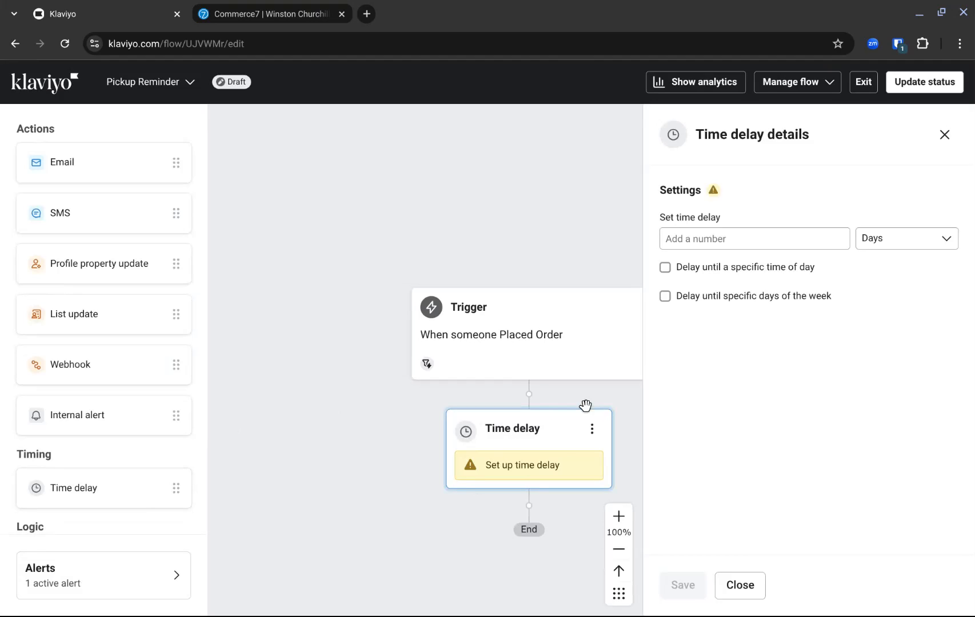
click(711, 239)
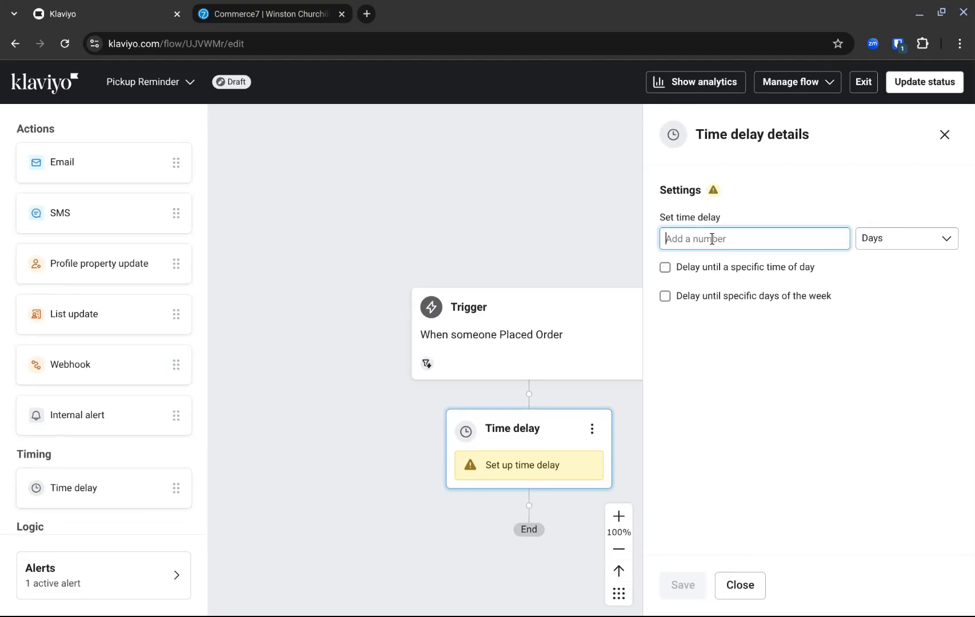
text(28)
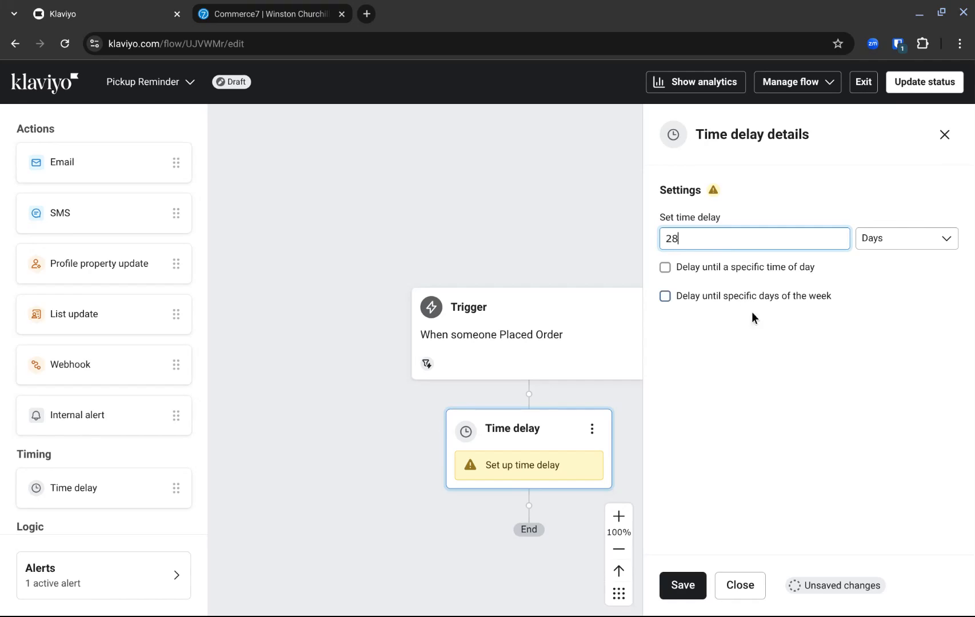
click(682, 585)
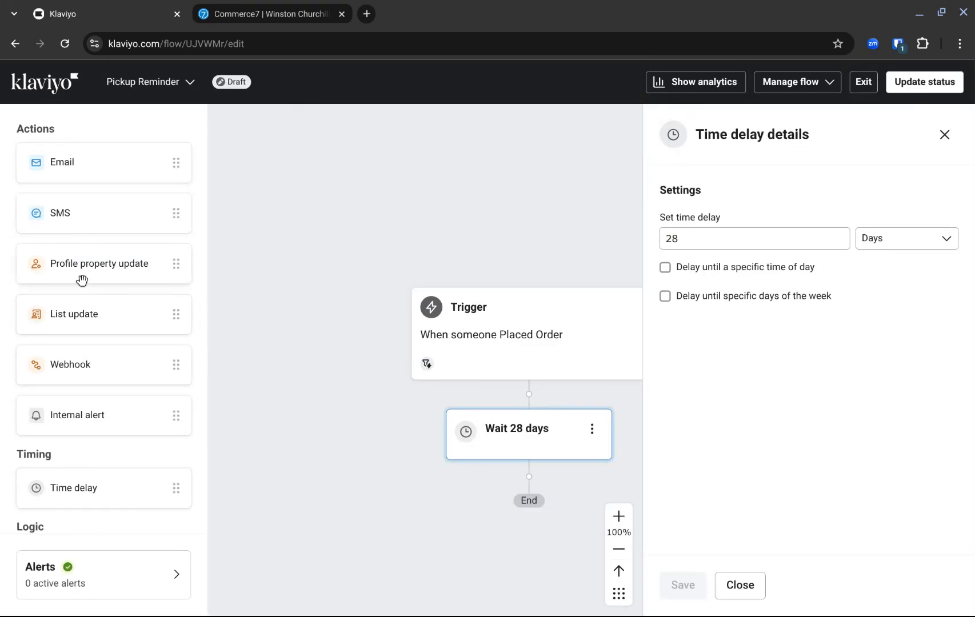
drag(83, 165, 528, 480)
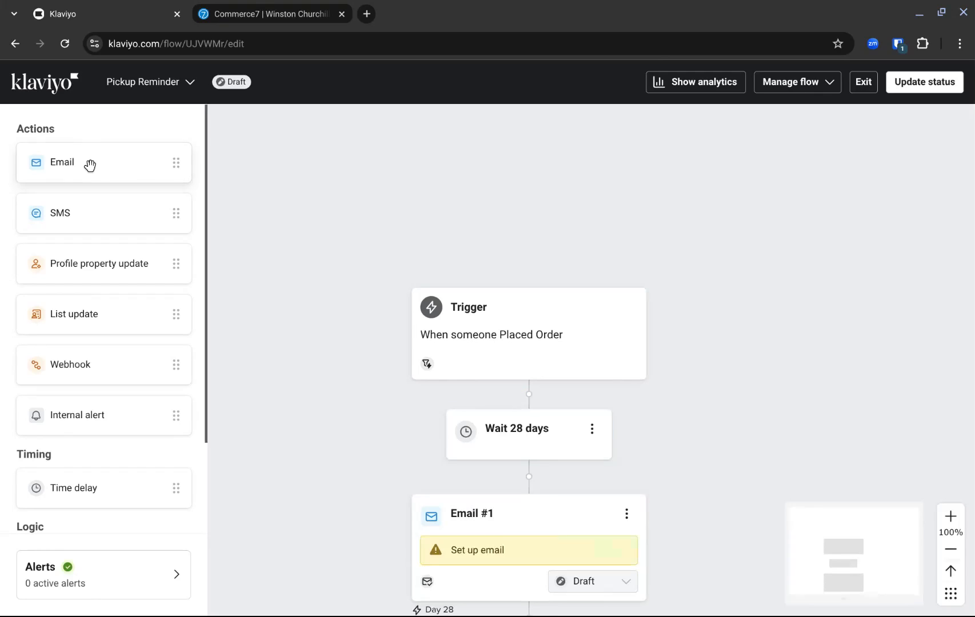
Add a profile filter to the trigger using "What someone has done (or not done)" with the Fulfilled Order metric.
click(538, 377)
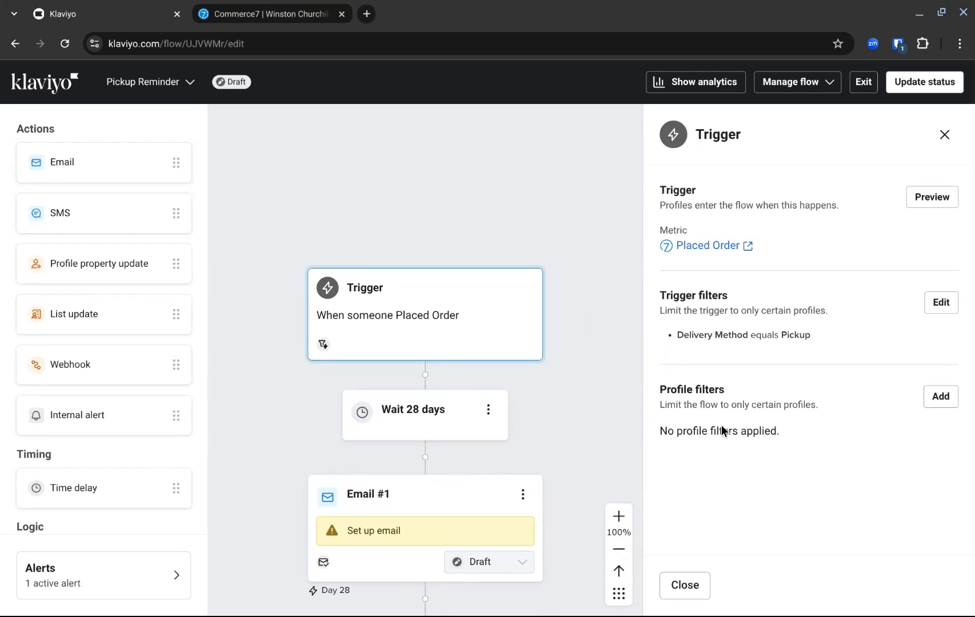
click(941, 400)
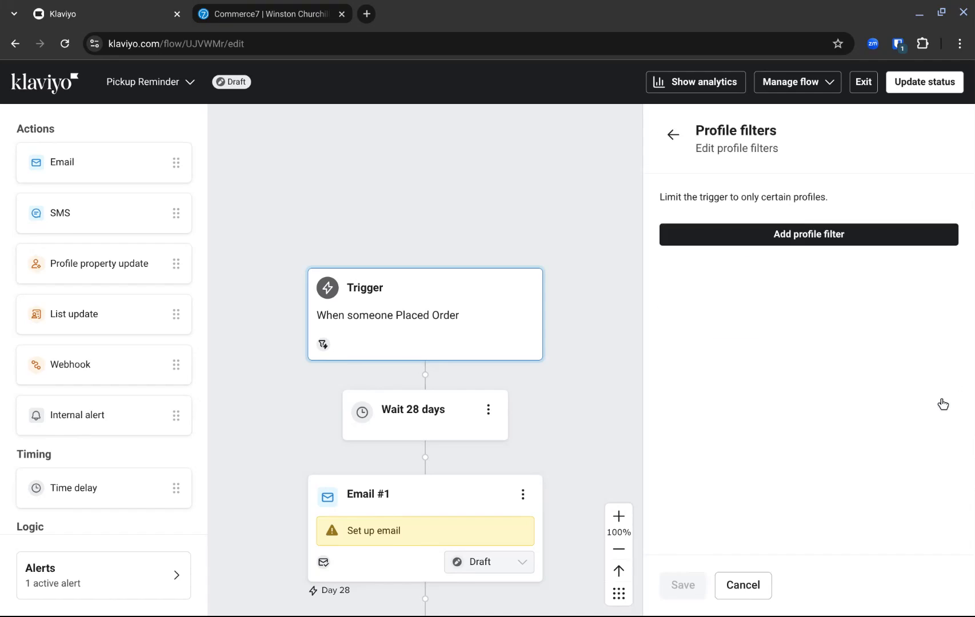
click(795, 241)
click(795, 241)
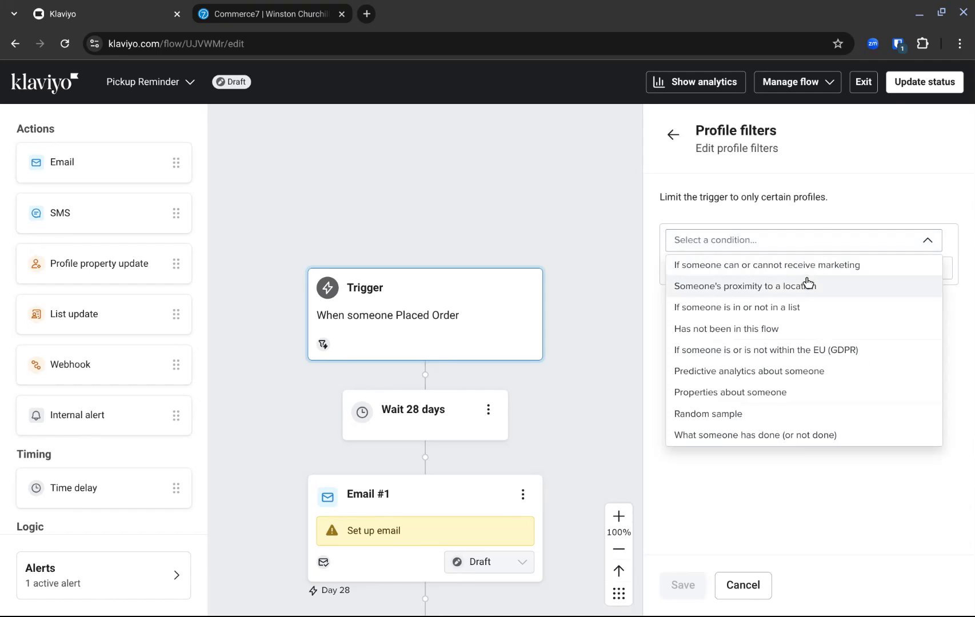
click(791, 436)
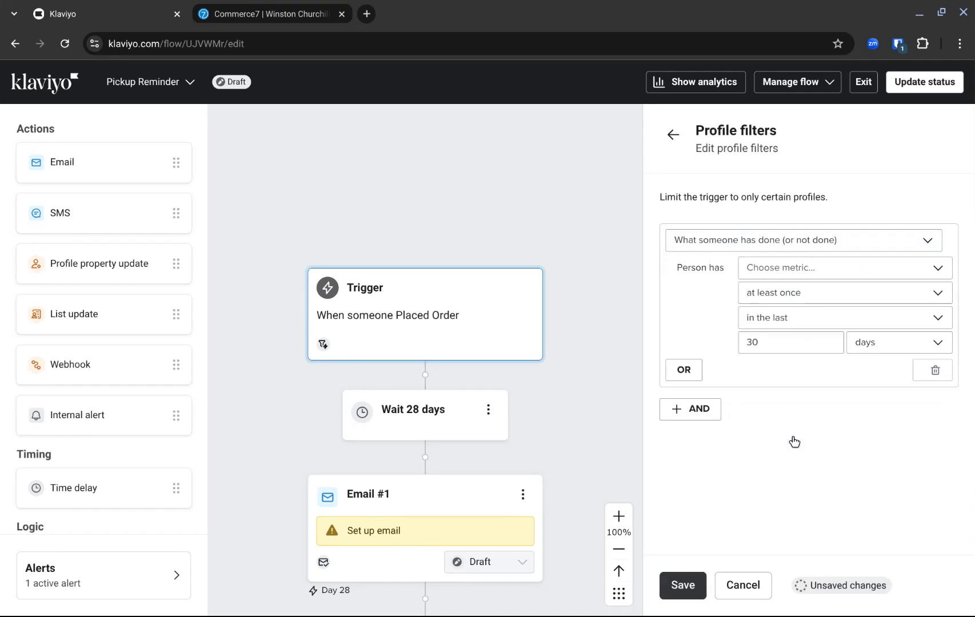
click(781, 268)
click(797, 293)
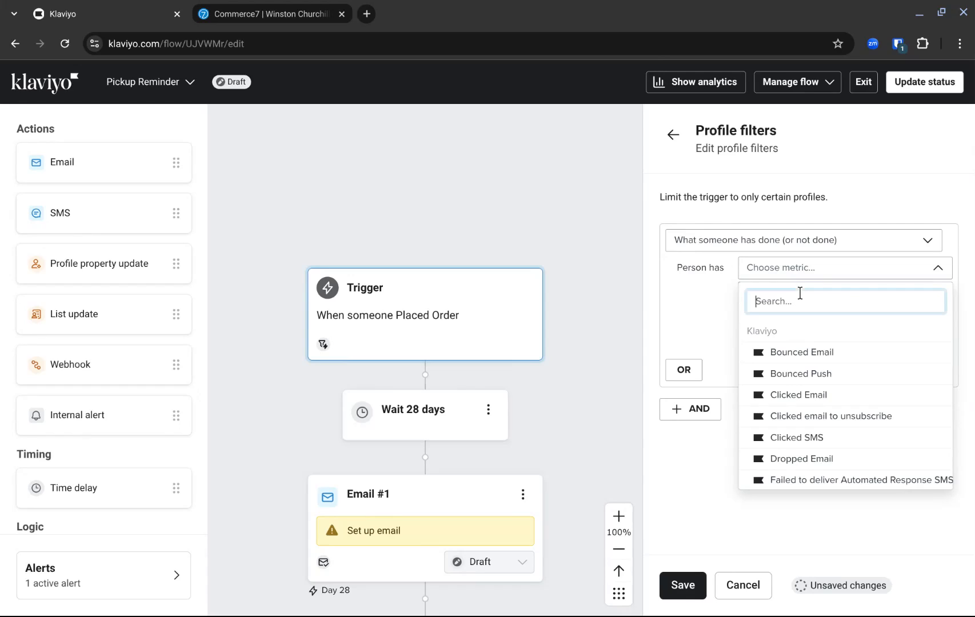
text(fulfi)
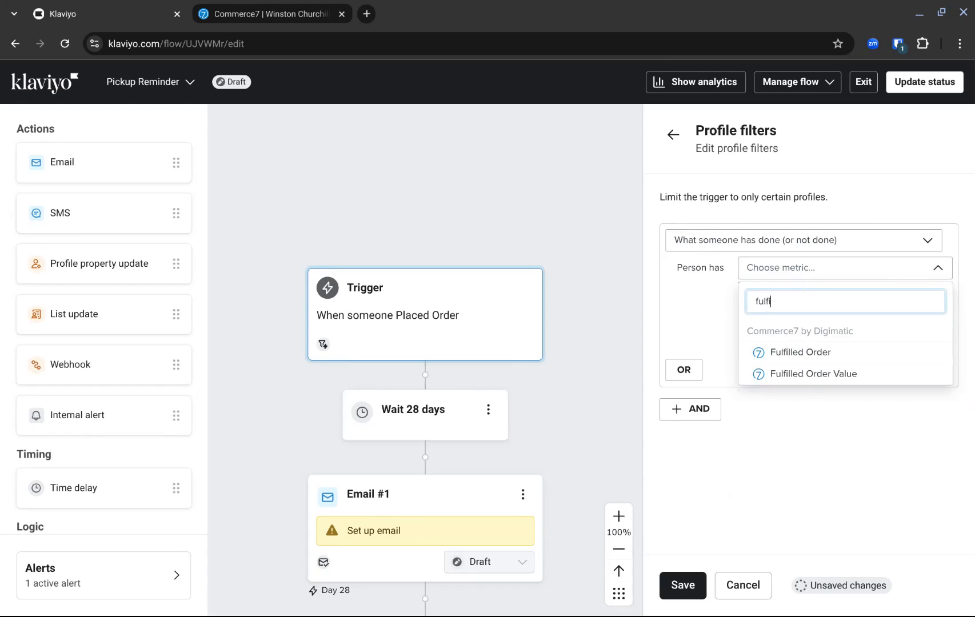
click(798, 352)
Set the Fulfilled Order condition to zero times since starting this flow.
click(798, 295)
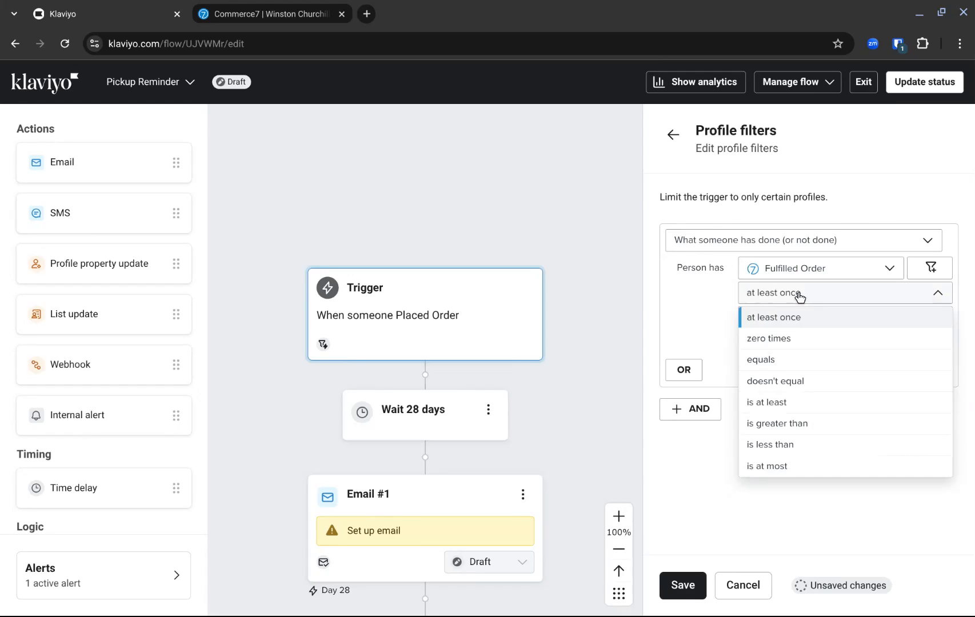
click(784, 341)
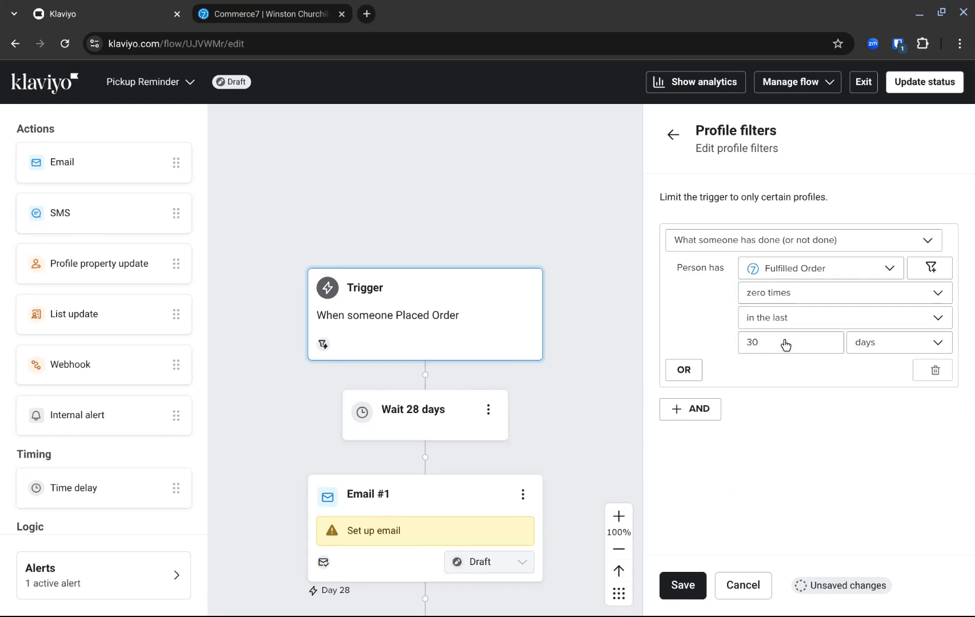
click(817, 325)
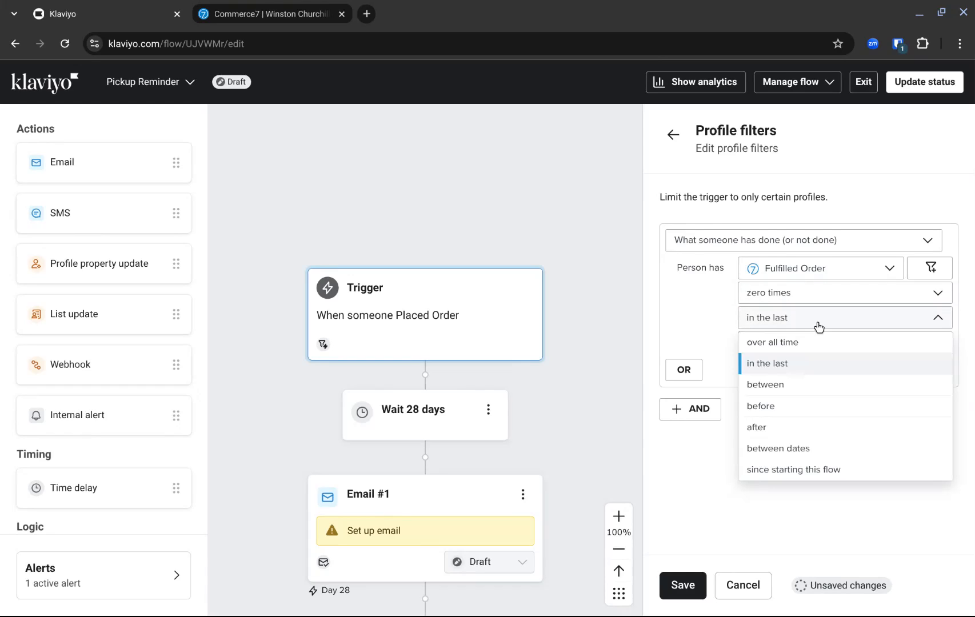
click(813, 471)
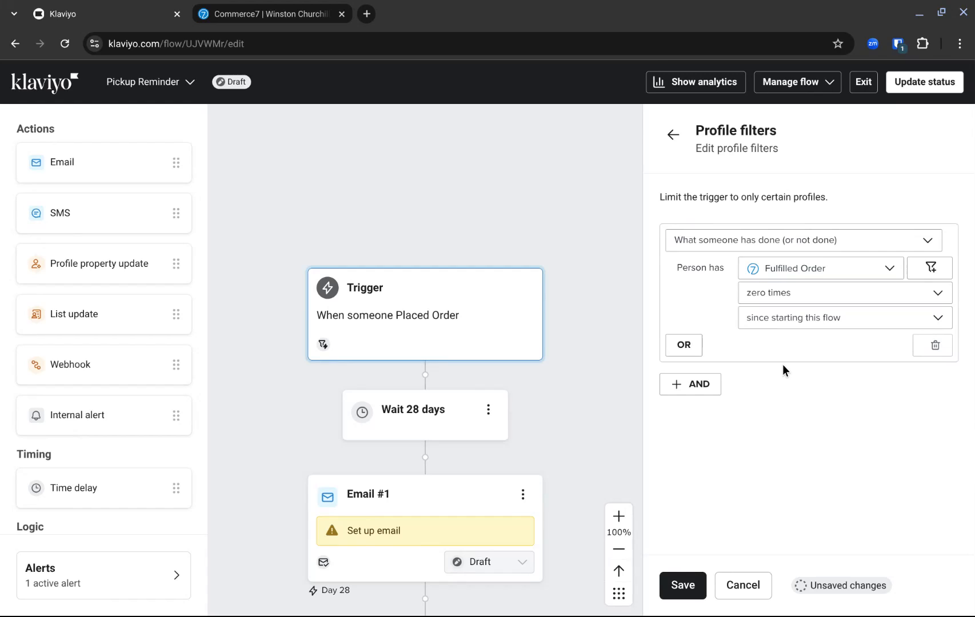
Restrict the Fulfilled Order condition to orders where Delivery Method equals Pickup, and save the profile filter.
click(930, 268)
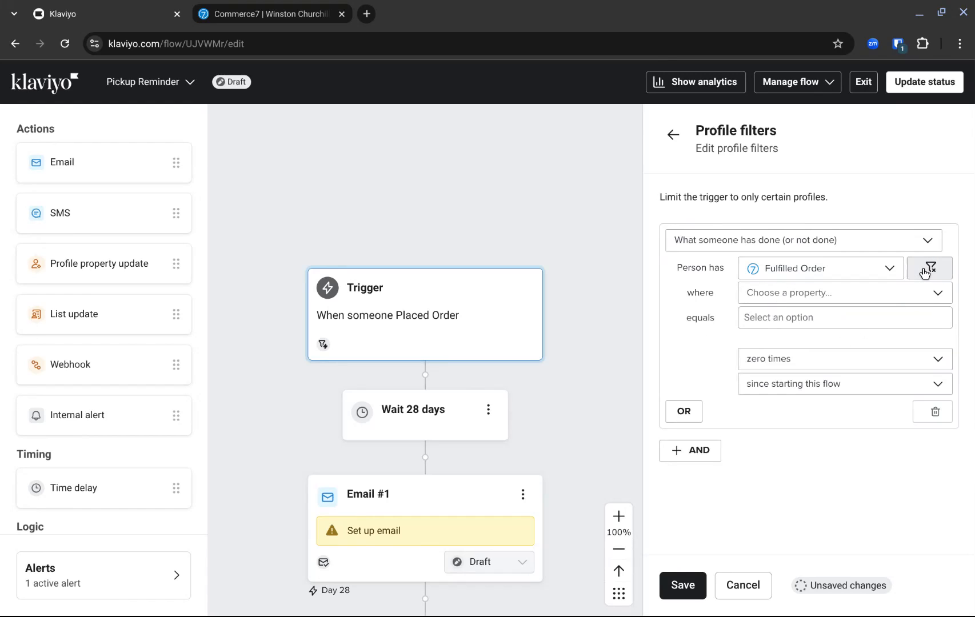
click(838, 298)
scroll(848, 413, down, 5)
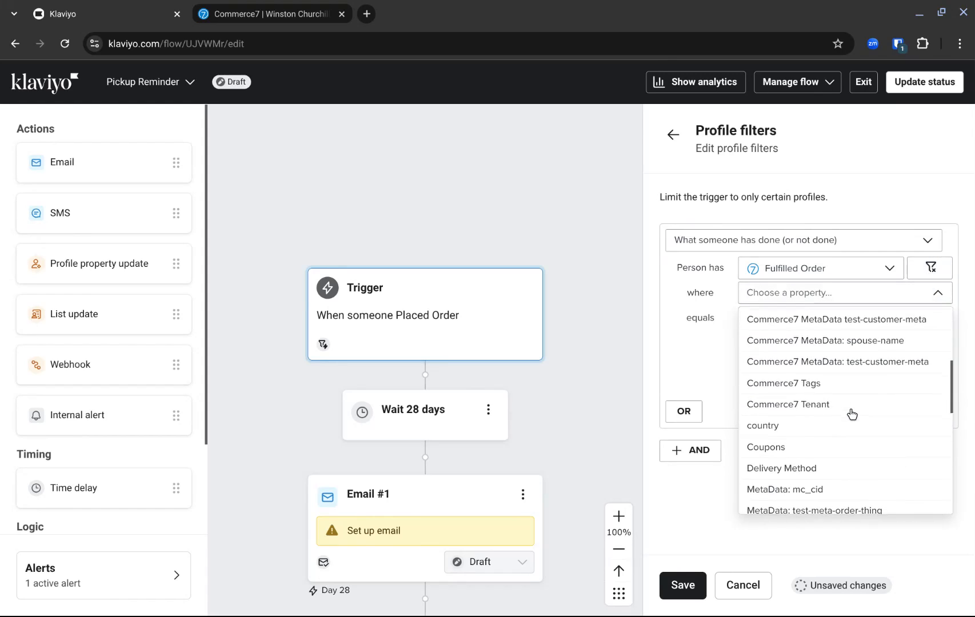
click(833, 420)
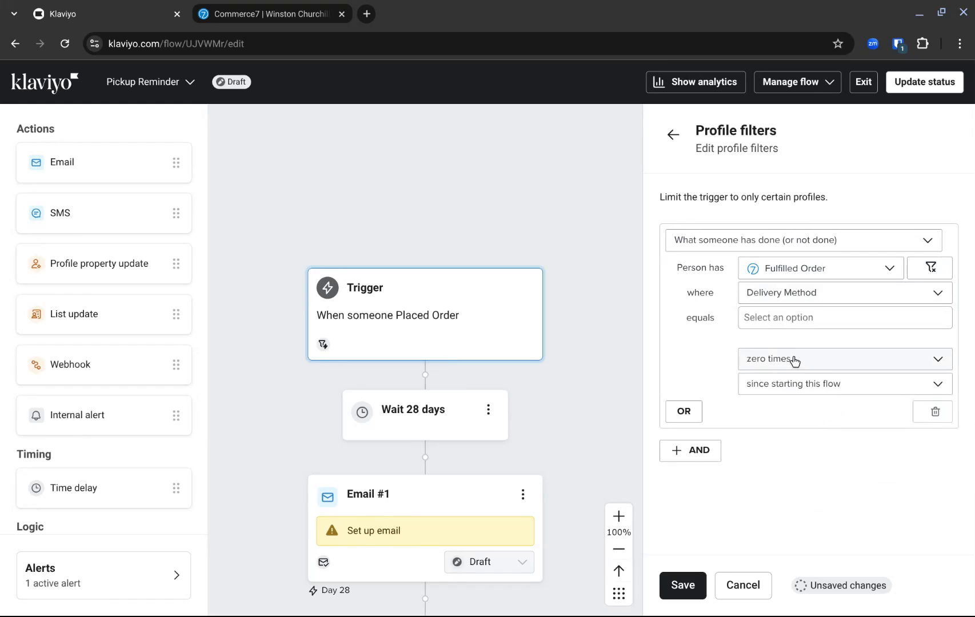
click(785, 317)
text(Pickup)
click(828, 490)
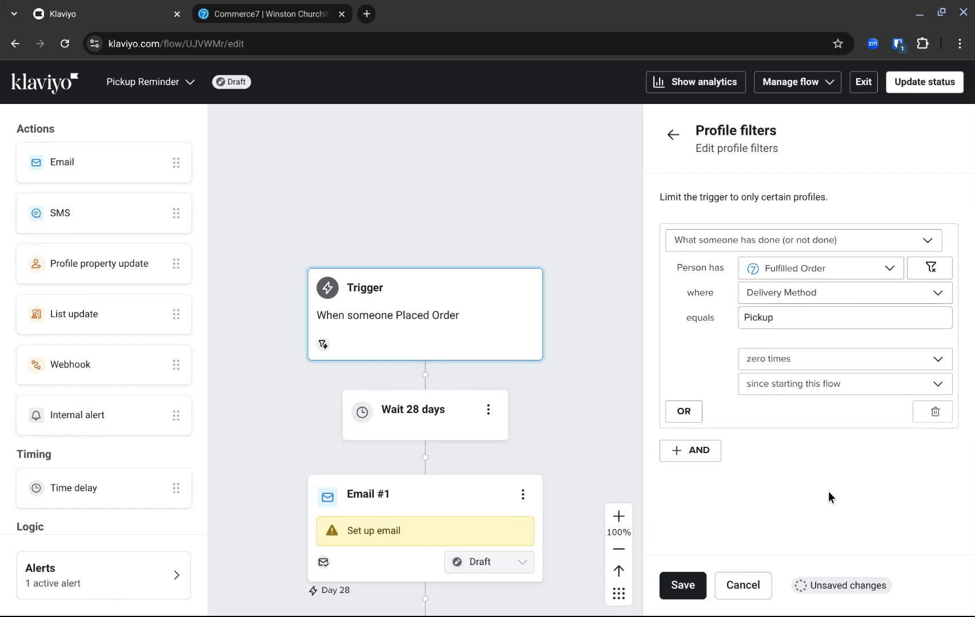
click(684, 584)
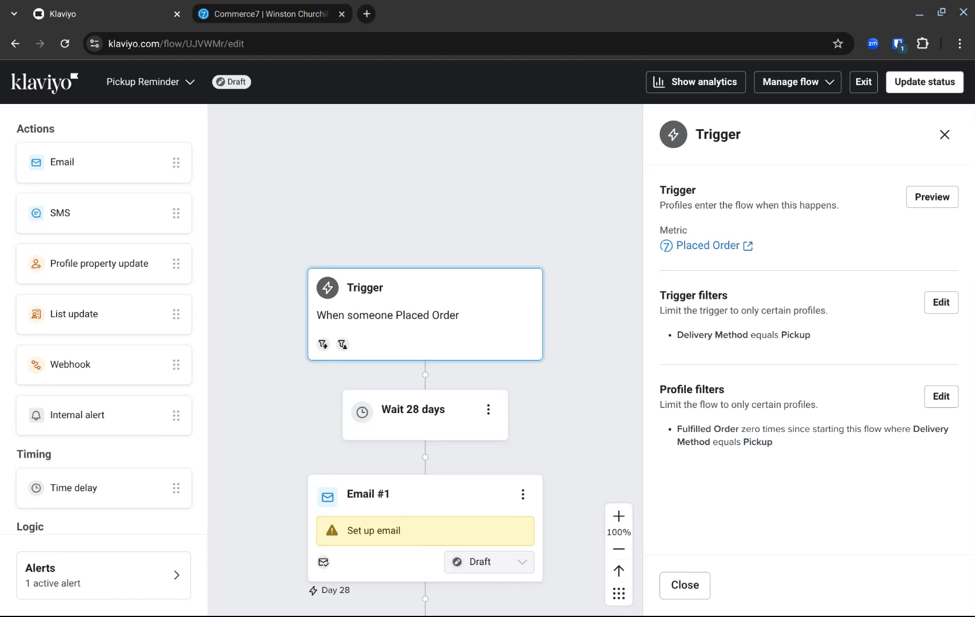
scroll(585, 429, down, 3)
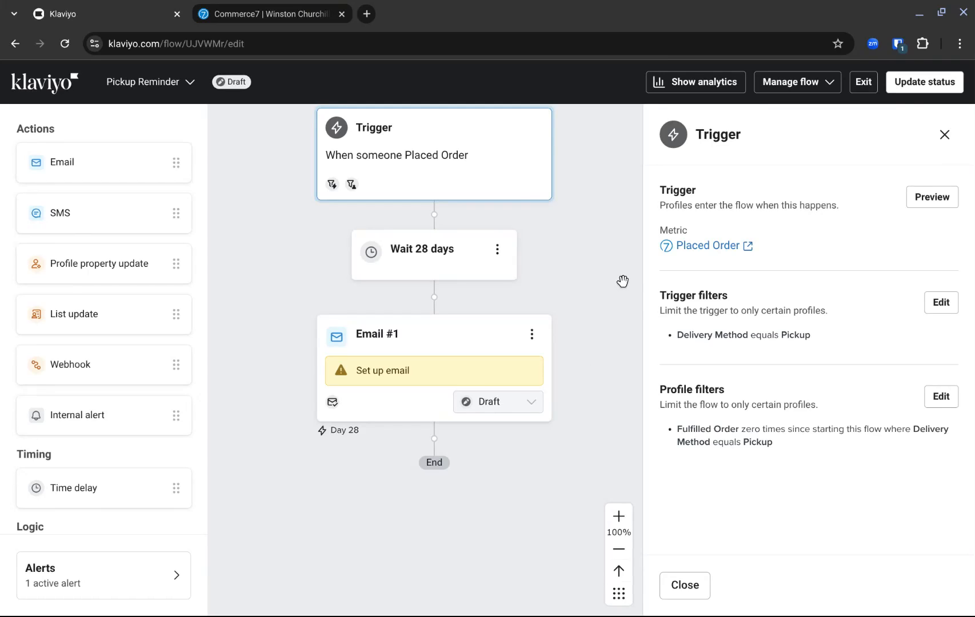
Switch to the customer's record in Commerce7 and review the Klaviyo email events, campaigns and subjects listed there.
click(304, 15)
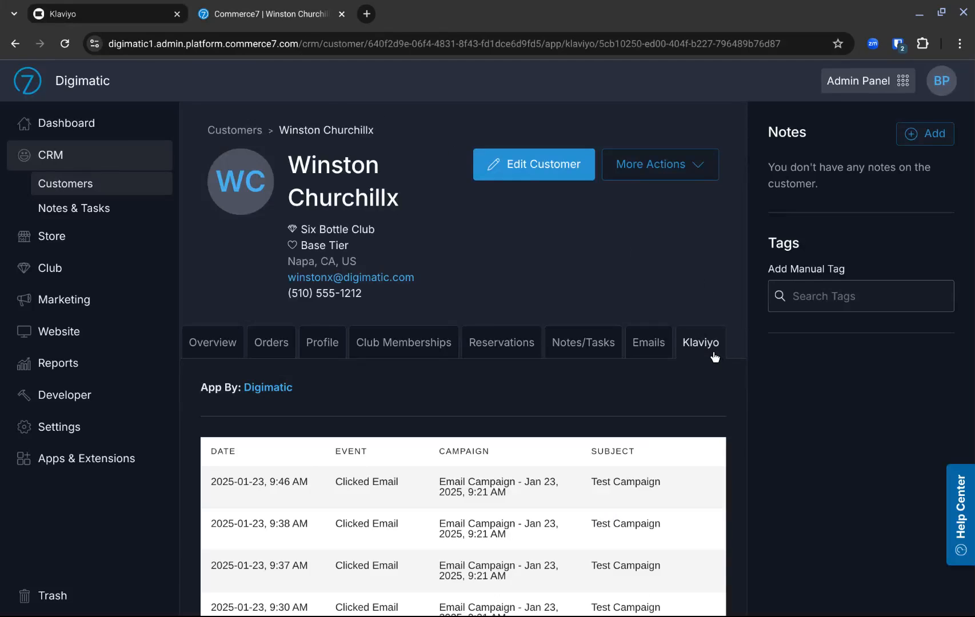
scroll(746, 425, down, 3)
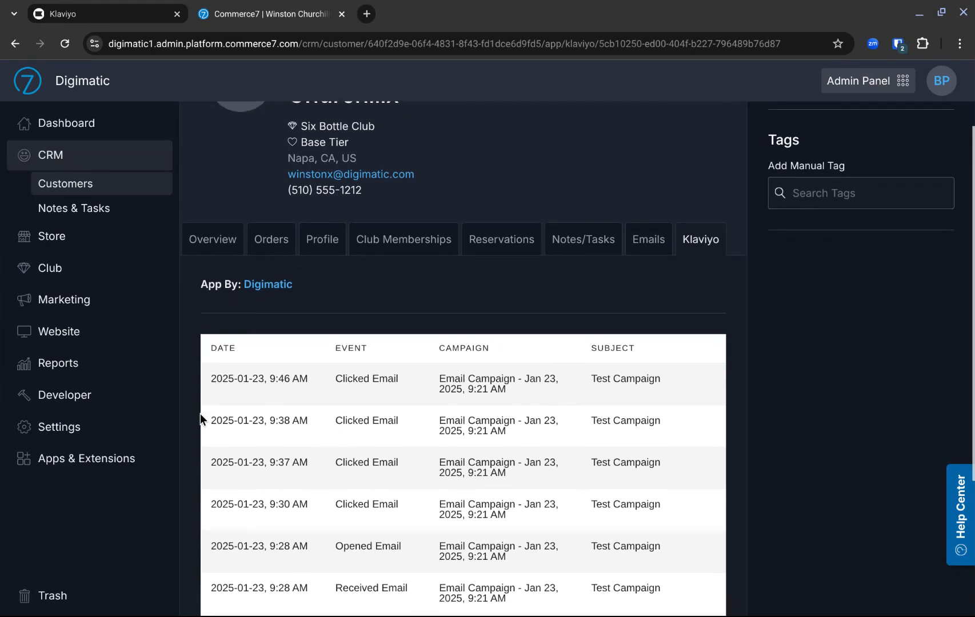
scroll(201, 415, down, 3)
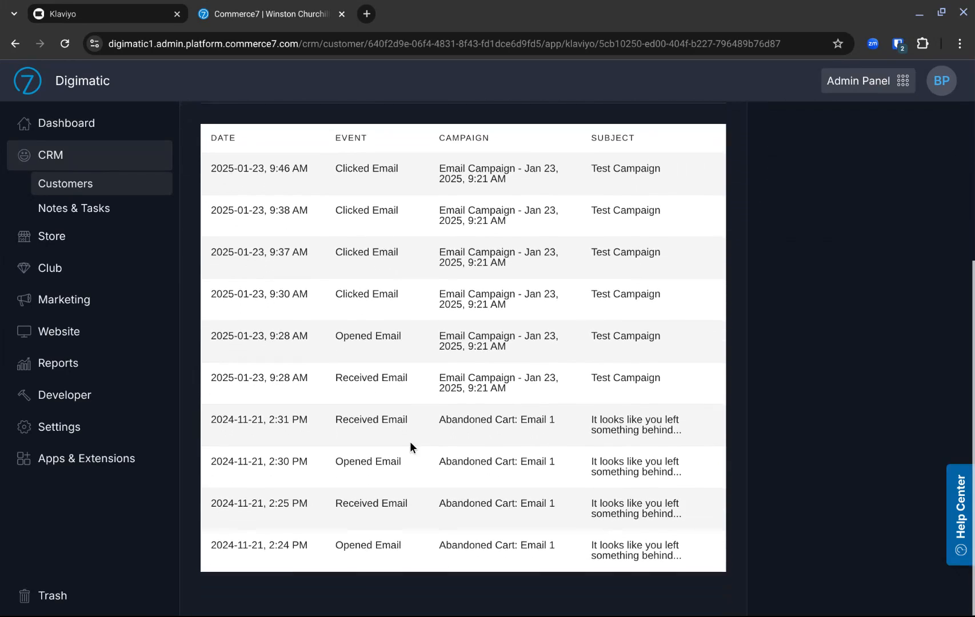
scroll(518, 399, up, 2)
scroll(519, 398, up, 4)
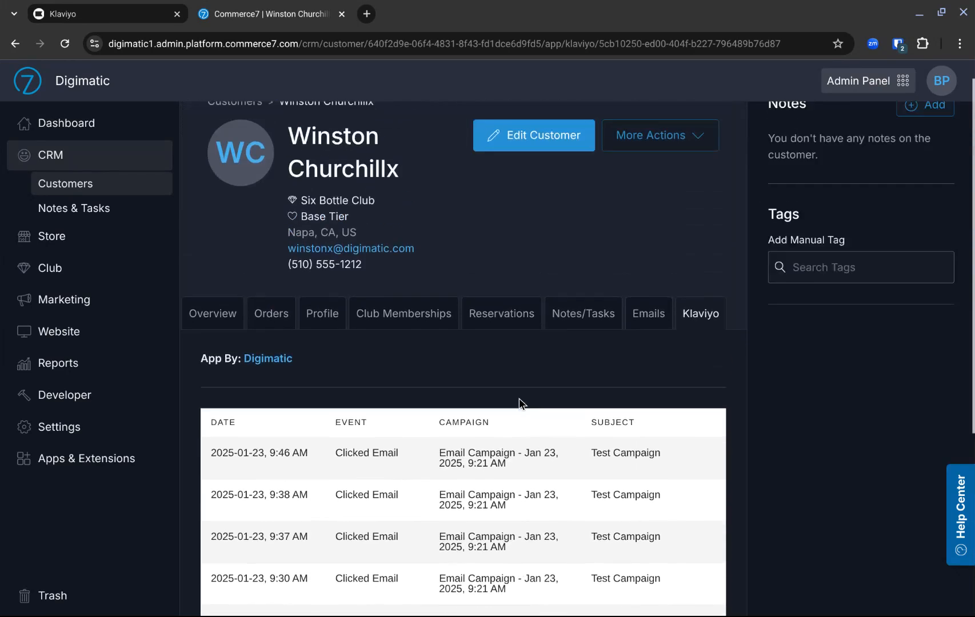